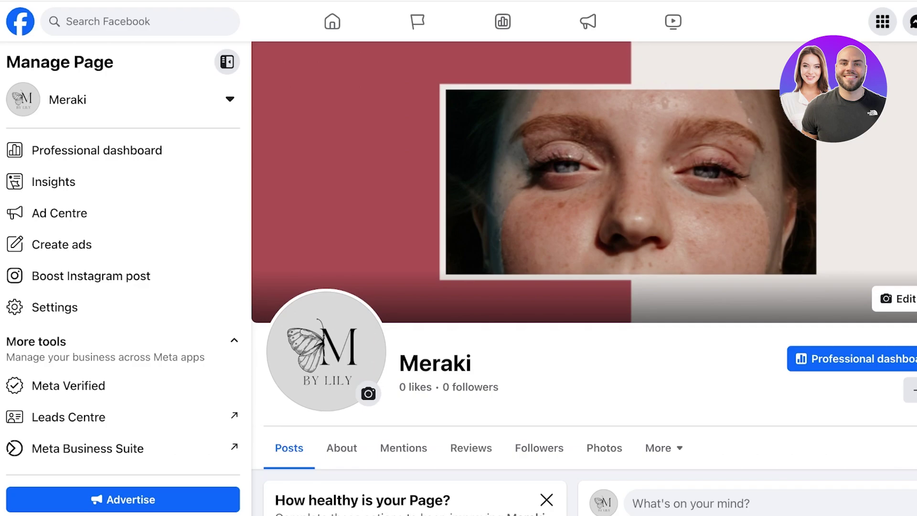
scroll(583, 289, down, 1)
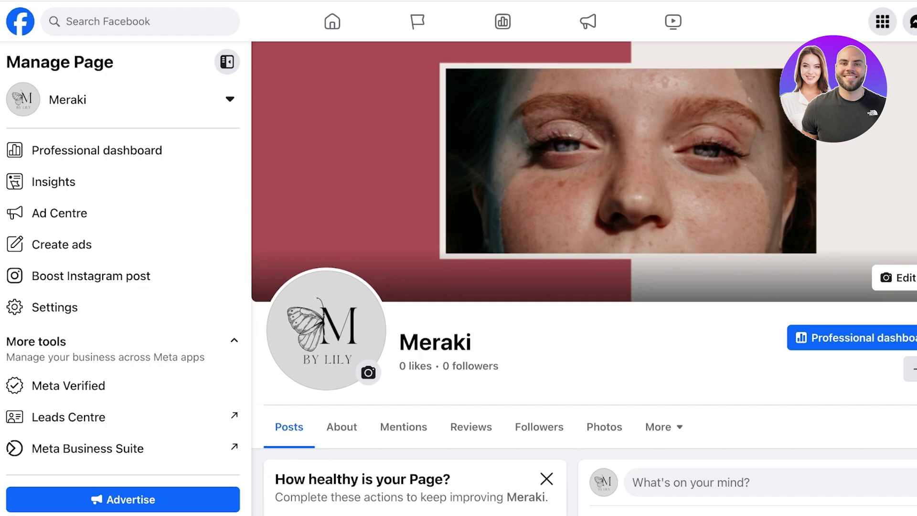
scroll(584, 278, down, 6)
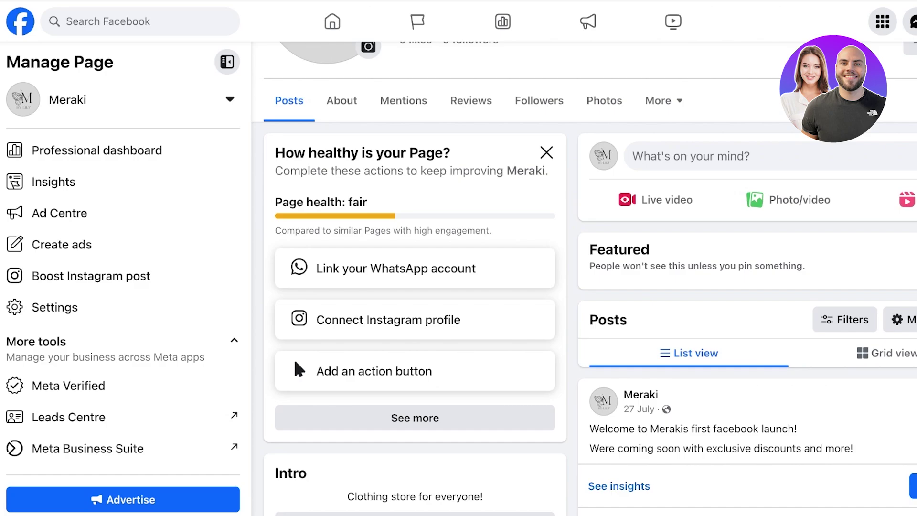
scroll(585, 277, up, 5)
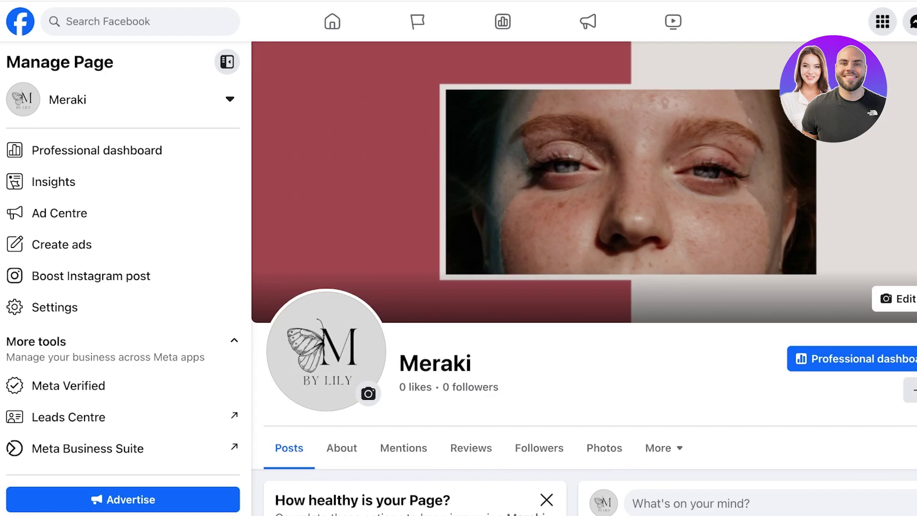
- From the home feed, search for "fashion", restrict the results to groups and look through the list
click(20, 22)
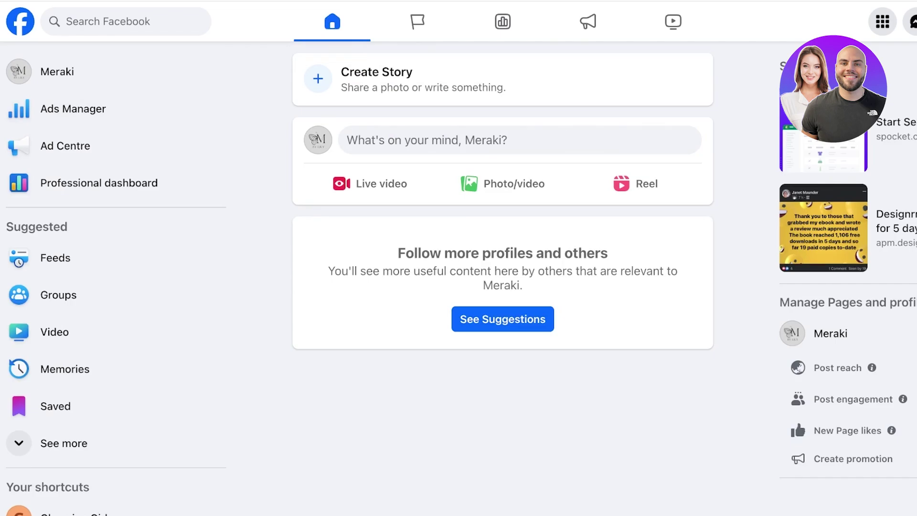
click(108, 22)
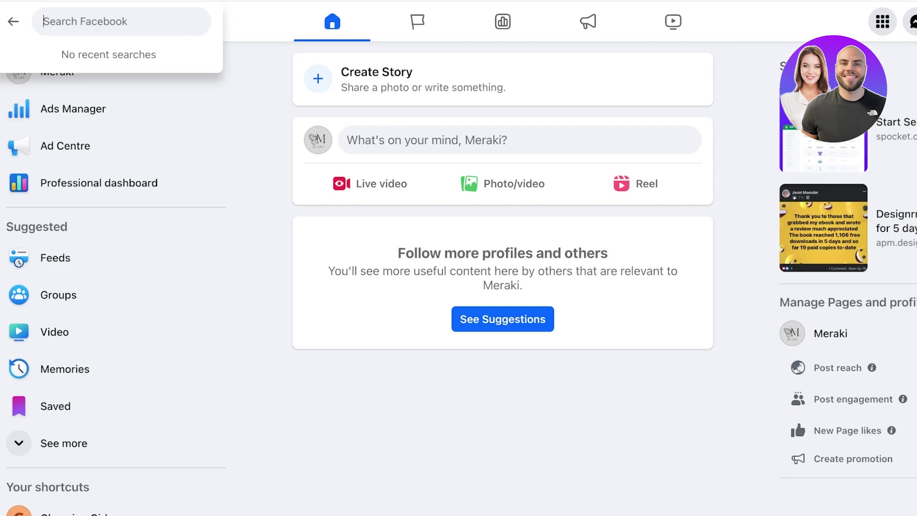
text(fashion)
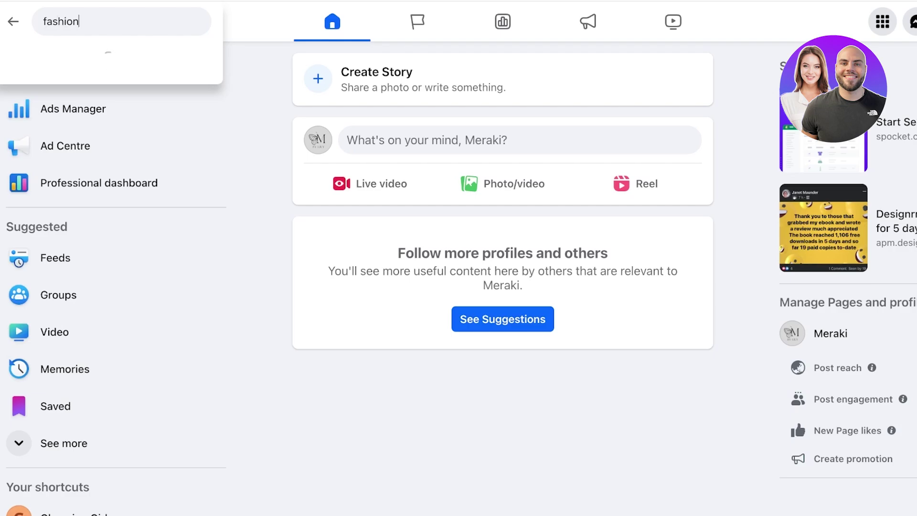
key(Return)
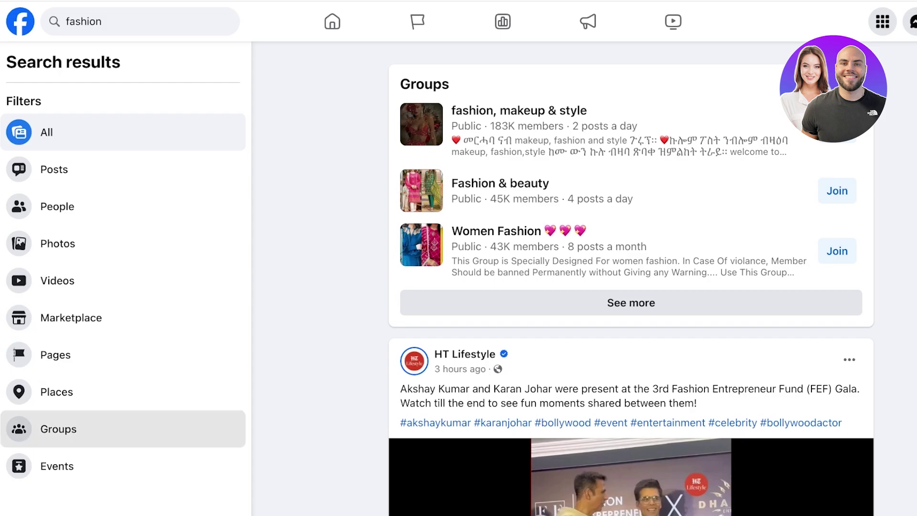
click(58, 430)
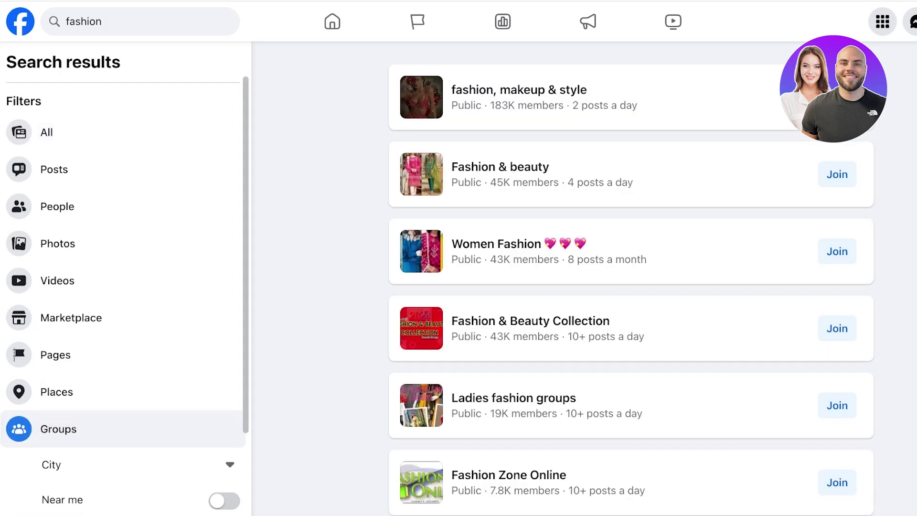
scroll(631, 282, down, 12)
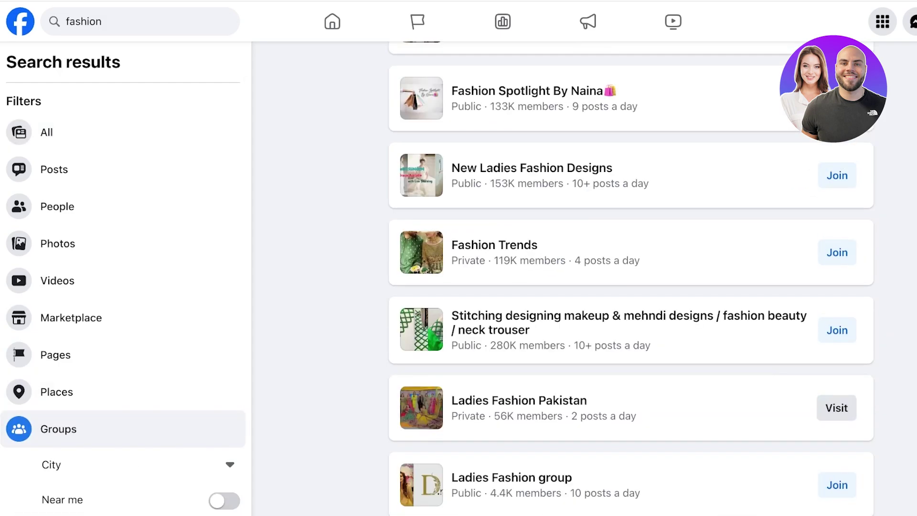
- Open the city filter for the fashion group results
scroll(631, 282, down, 5)
scroll(124, 287, down, 3)
click(134, 351)
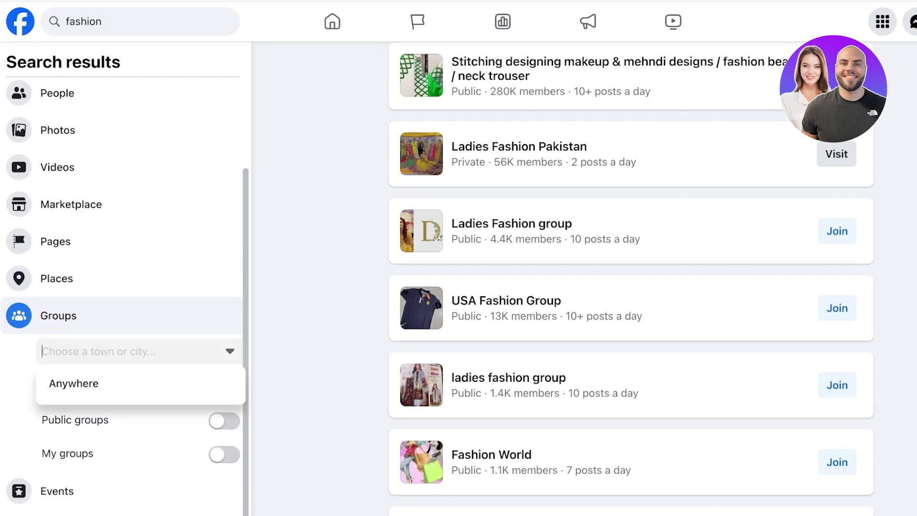
text(can)
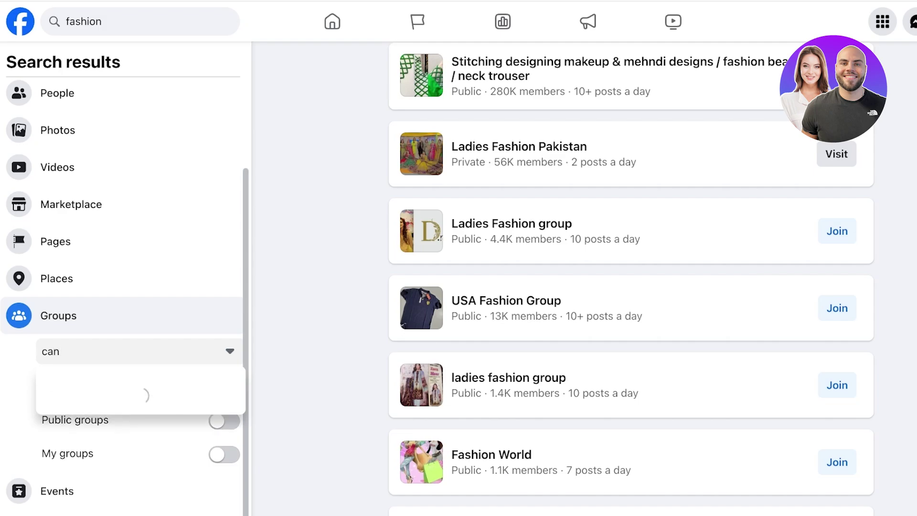
text(ad)
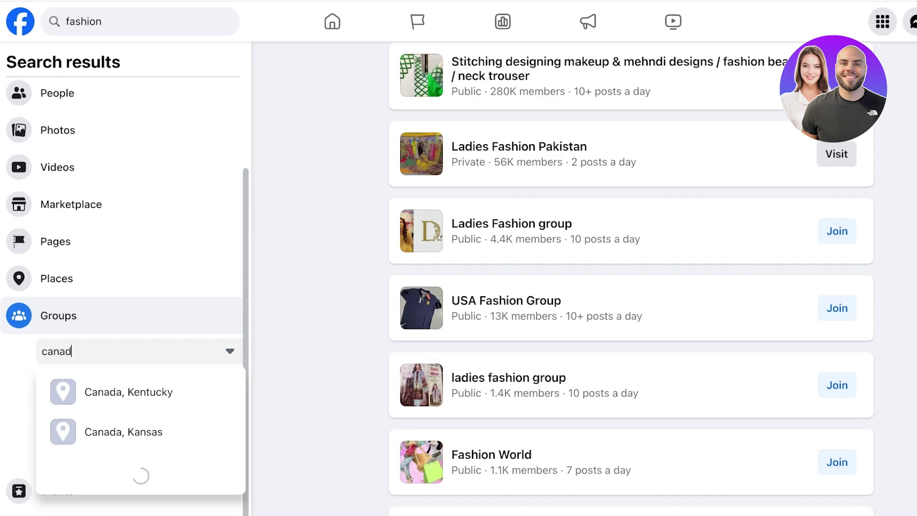
key(BackSpace)
key(BackSpace)
key(BackSpace)
key(BackSpace)
key(BackSpace)
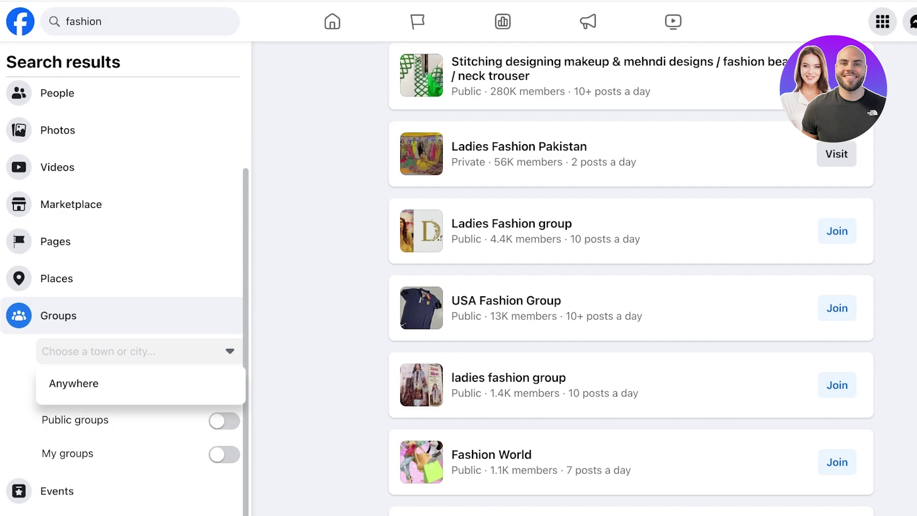
- Set the city filter of the group results to Toronto, Ontario
text(toronto)
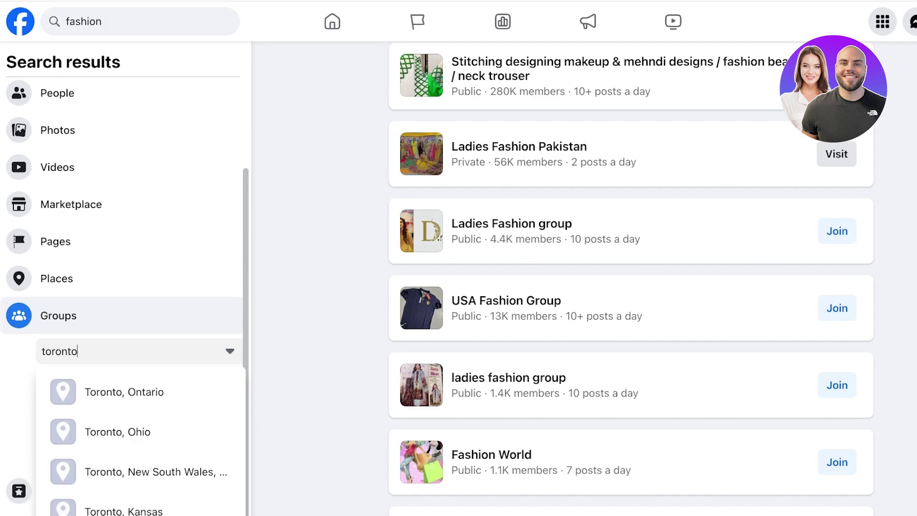
scroll(631, 278, down, 5)
click(141, 392)
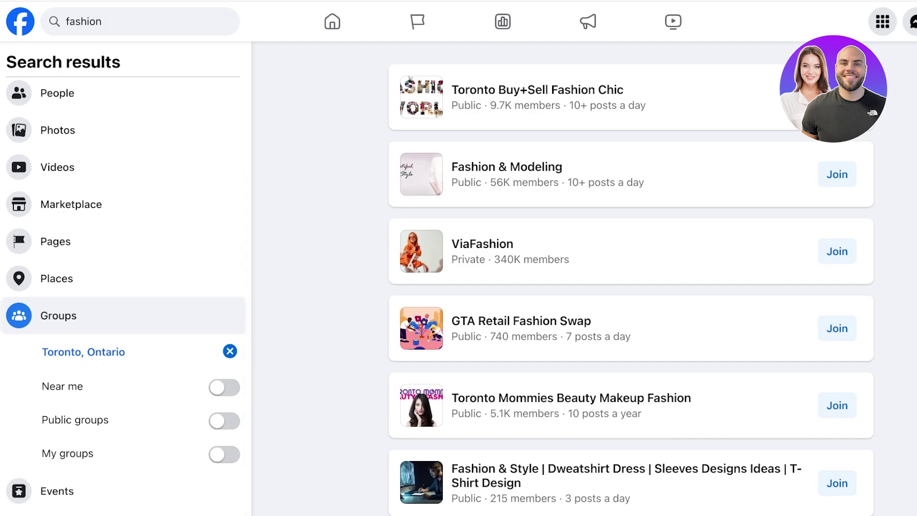
- Open the ViaFashion group from the results and review its description, privacy and member details
scroll(631, 279, down, 2)
scroll(631, 279, up, 2)
click(483, 245)
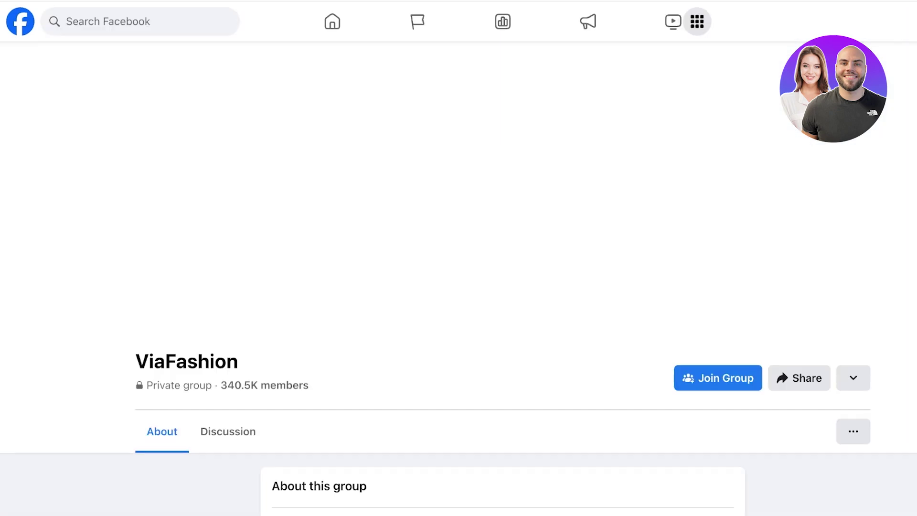
scroll(459, 287, down, 8)
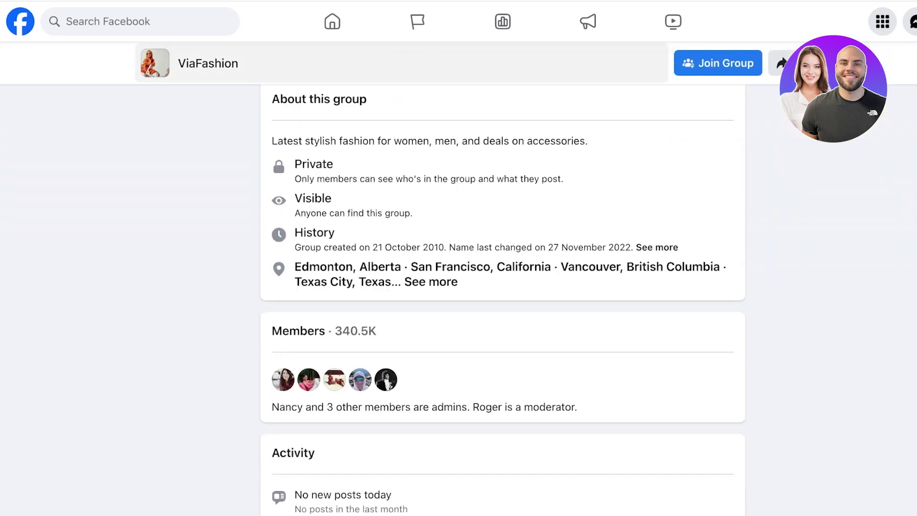
- Return to the Toronto group results and limit them to public groups
key(alt+Left)
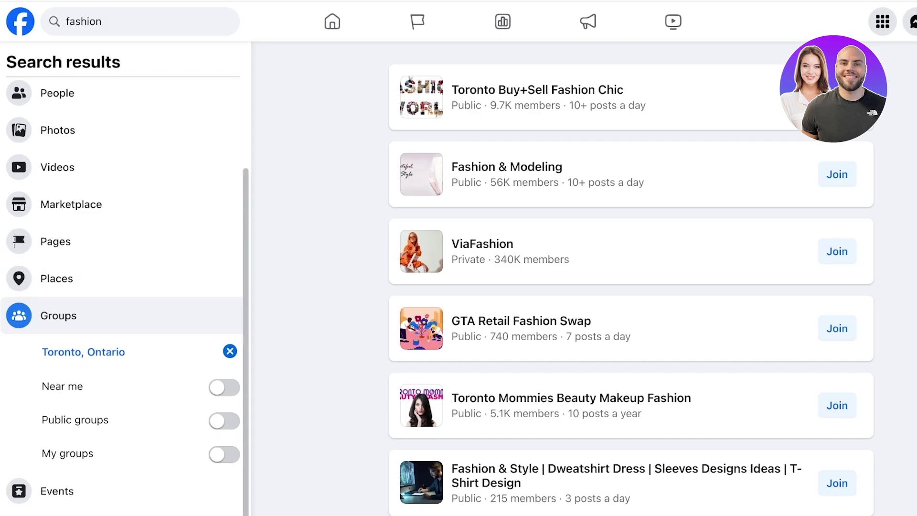
click(224, 421)
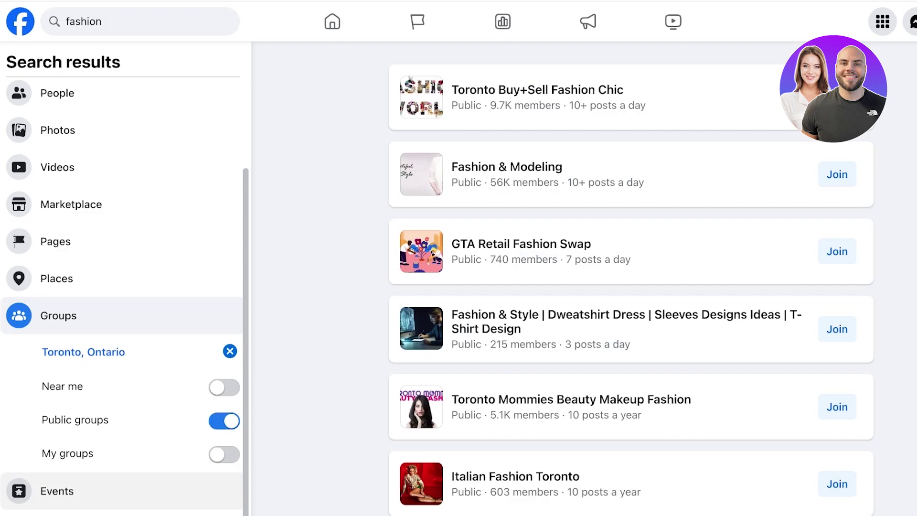
- Open the Toronto Buy+Sell Fashion Chic group and examine what kinds of posts its members share
mouse_move(537, 91)
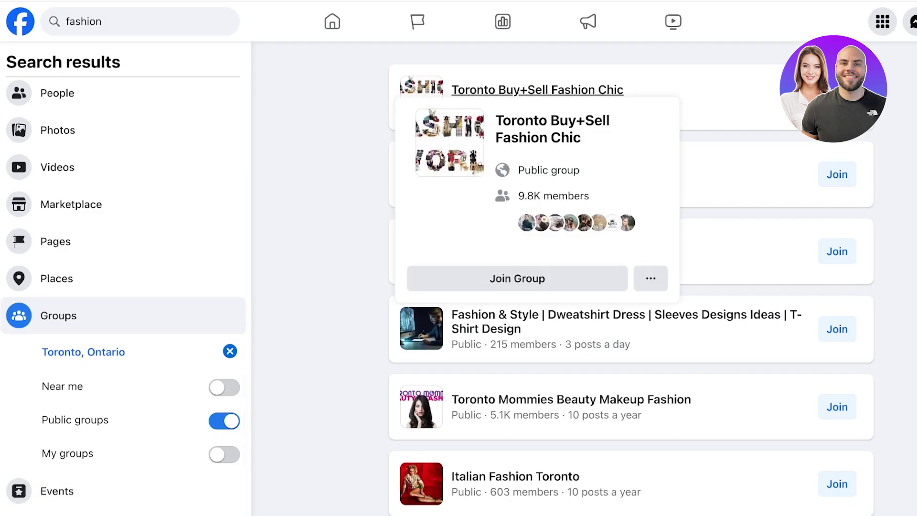
mouse_move(496, 315)
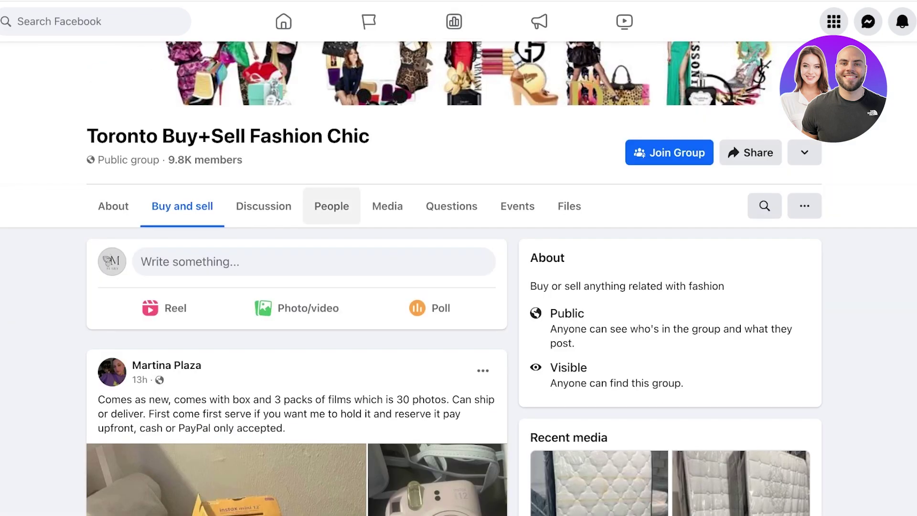
scroll(296, 287, down, 5)
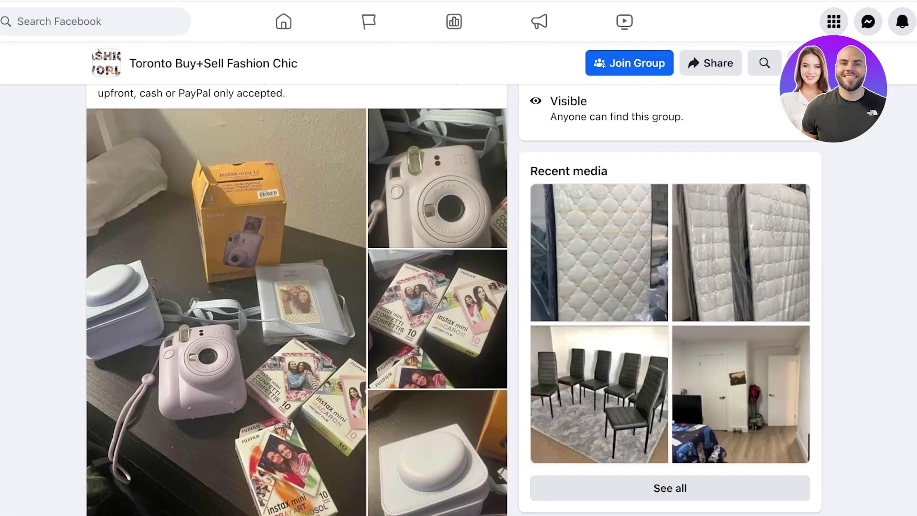
scroll(297, 287, down, 8)
scroll(296, 296, down, 6)
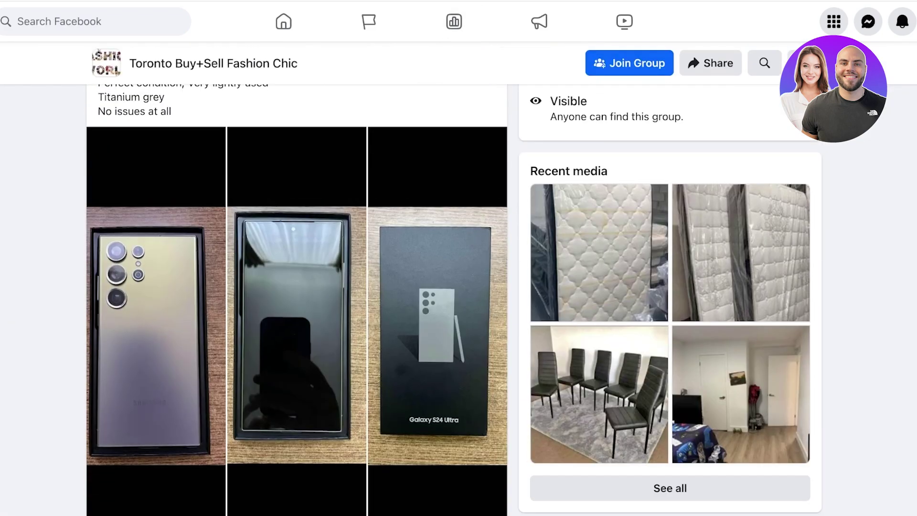
scroll(296, 296, down, 3)
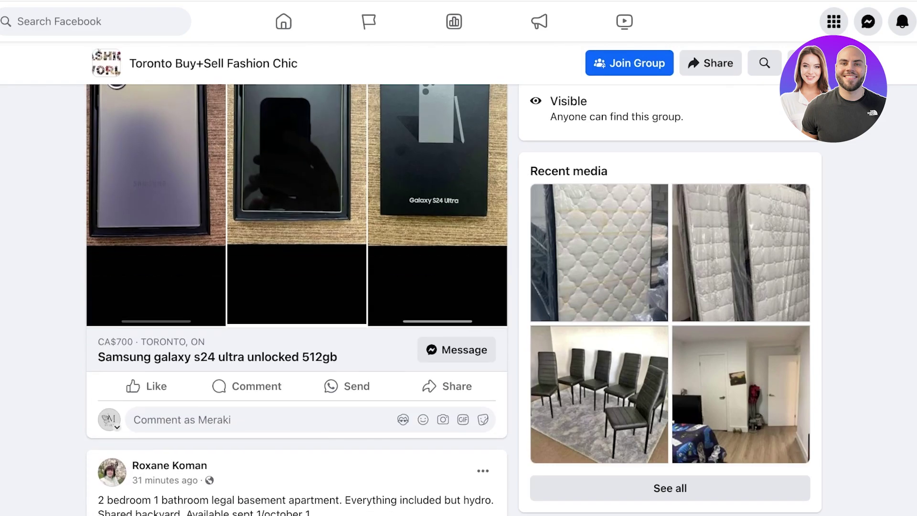
scroll(296, 296, down, 3)
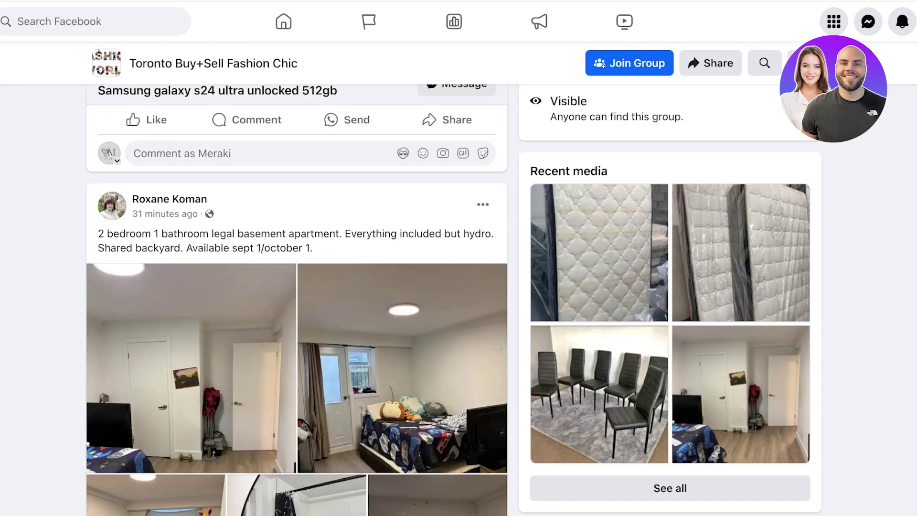
scroll(296, 296, down, 4)
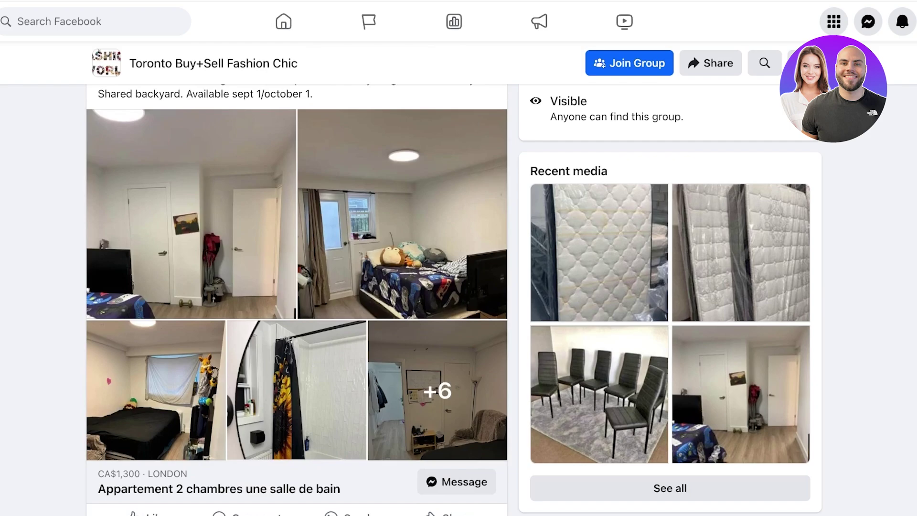
scroll(295, 300, up, 4)
scroll(296, 300, down, 5)
scroll(295, 296, down, 3)
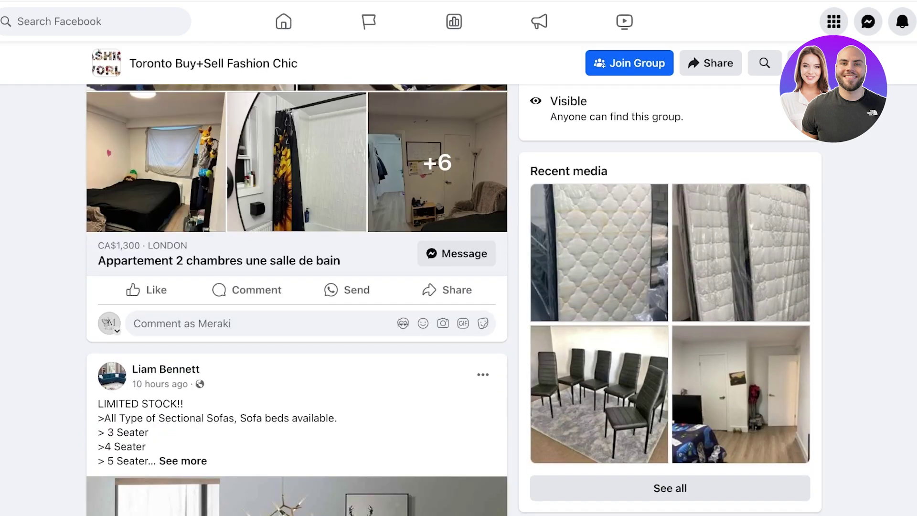
scroll(296, 300, down, 10)
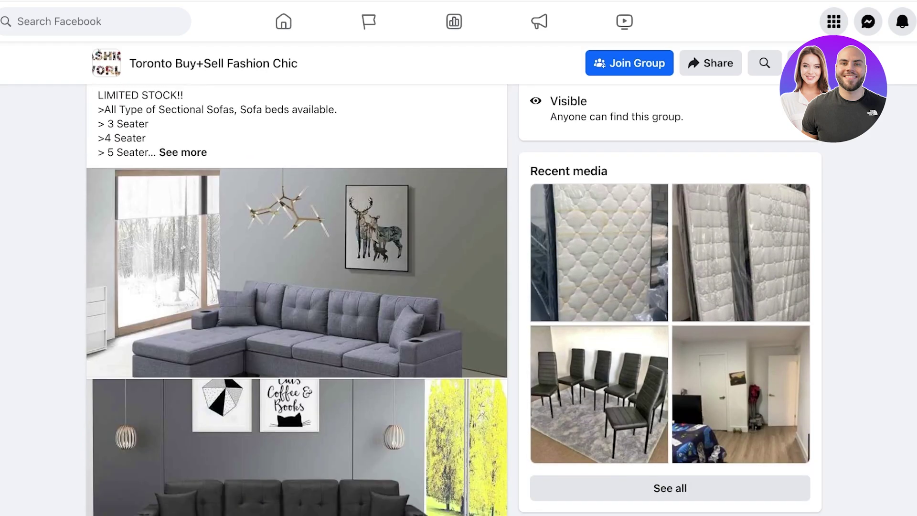
scroll(296, 300, down, 3)
scroll(296, 300, down, 10)
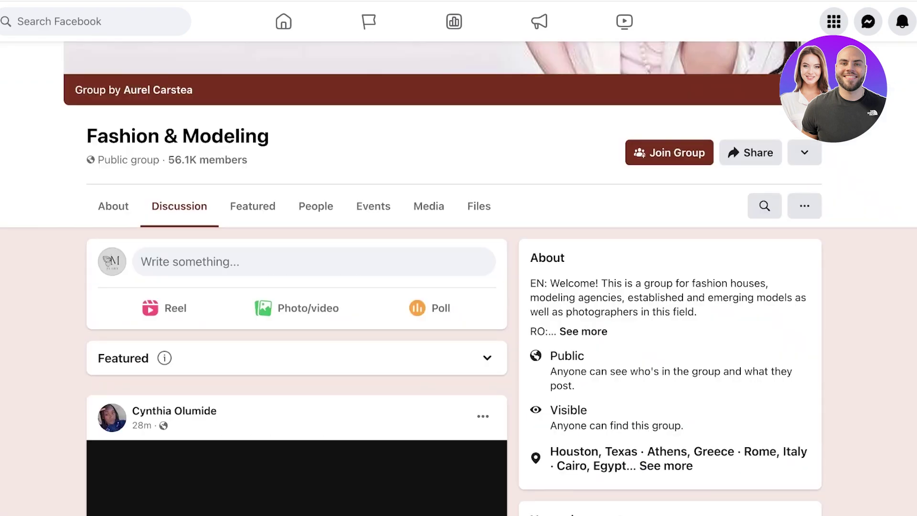
- Examine the discussion posts in the Fashion & Modeling group to judge how relevant they are to fashion
scroll(297, 299, down, 15)
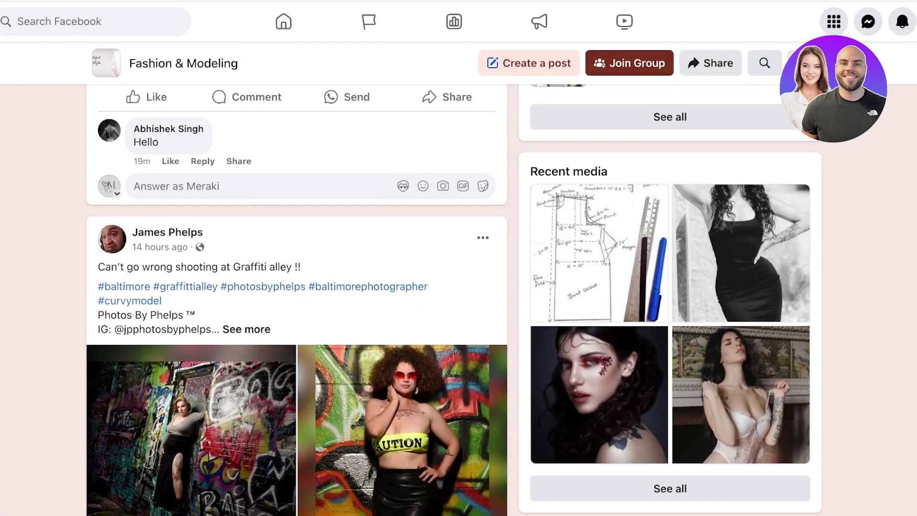
scroll(297, 300, down, 2)
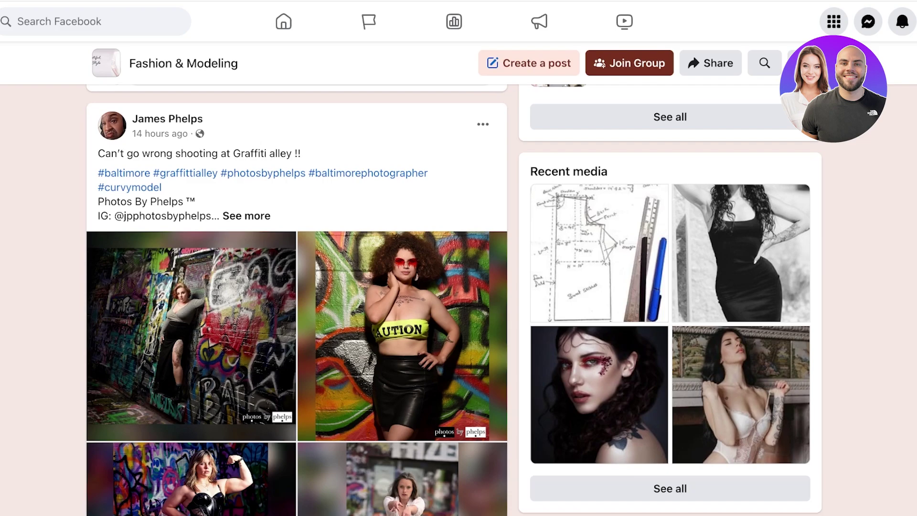
scroll(296, 300, down, 12)
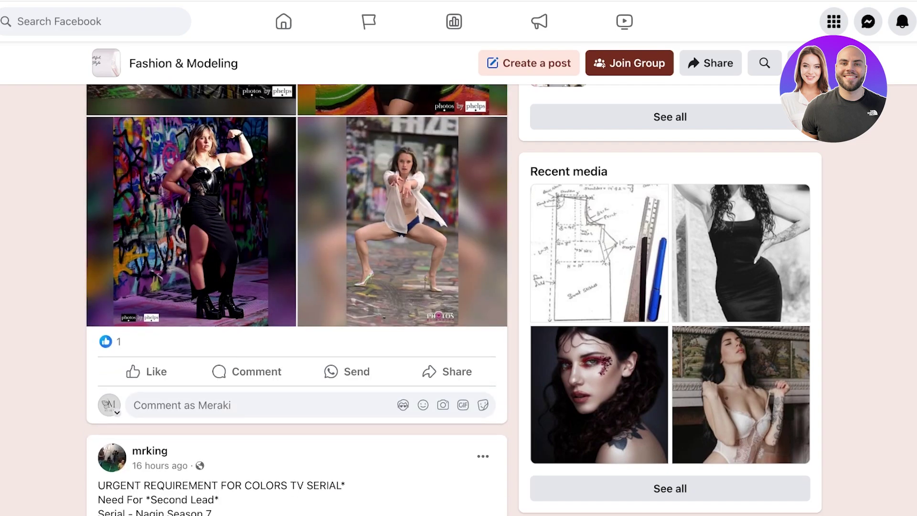
scroll(297, 300, down, 10)
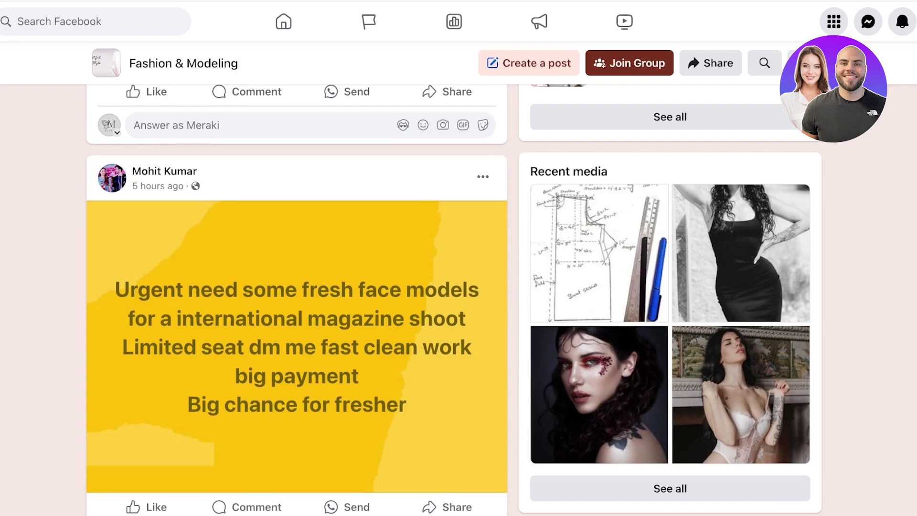
scroll(296, 300, down, 15)
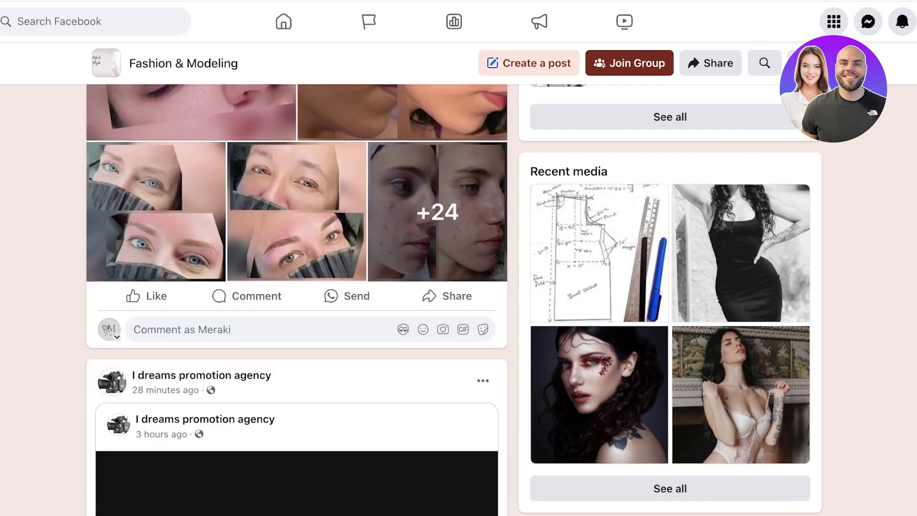
scroll(296, 299, down, 10)
scroll(297, 300, up, 7)
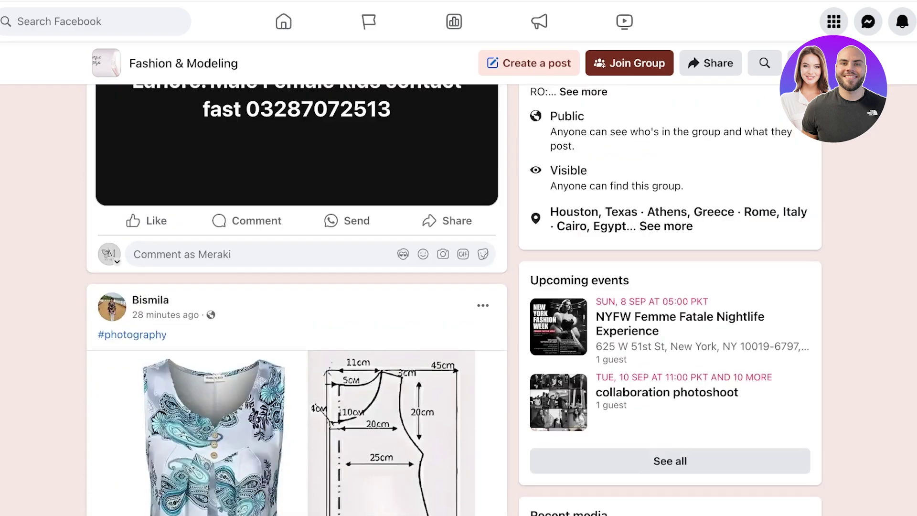
- Examine the #photography post with the paisley top and sewing pattern in the Fashion & Modeling group, including its comment field as Meraki
scroll(296, 300, down, 7)
scroll(296, 299, up, 3)
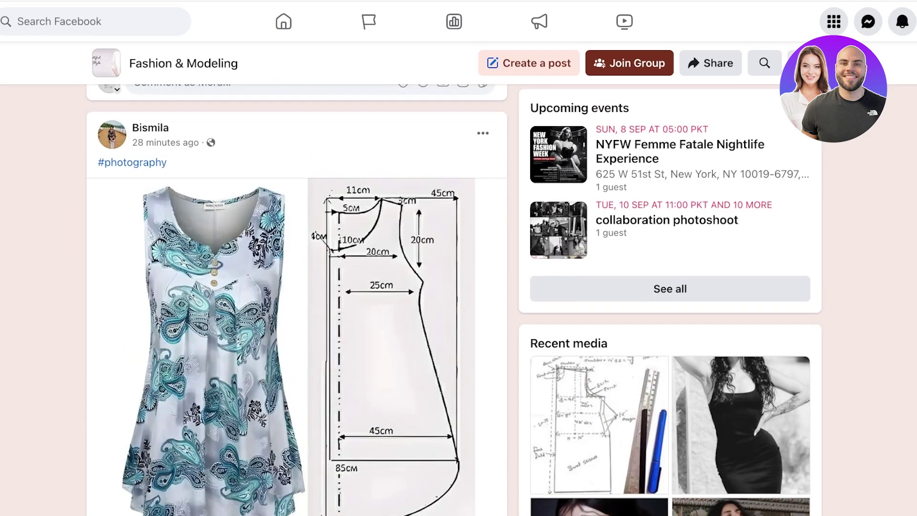
scroll(296, 299, down, 2)
scroll(453, 300, up, 3)
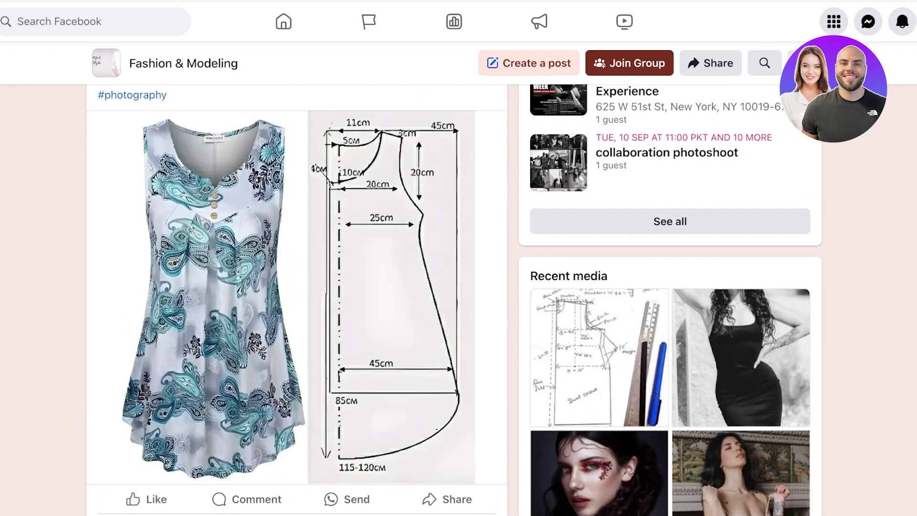
scroll(297, 300, down, 3)
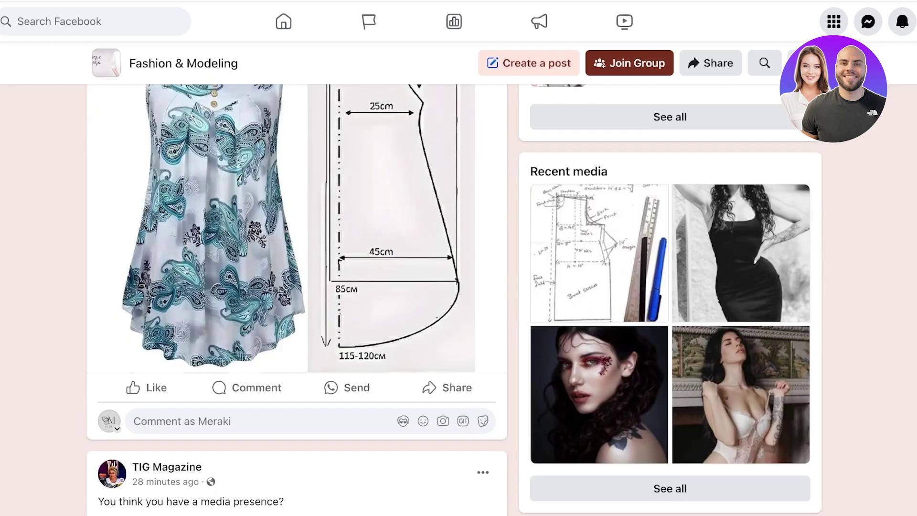
click(201, 421)
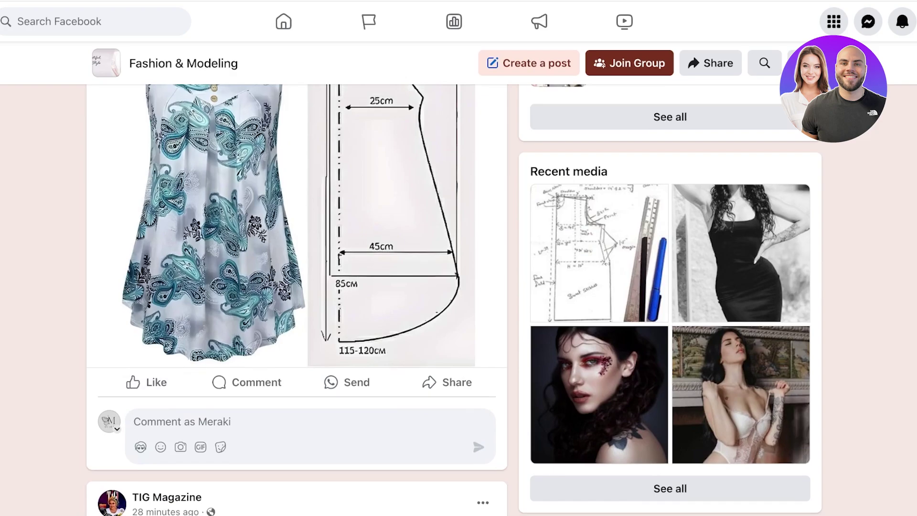
scroll(297, 300, up, 1)
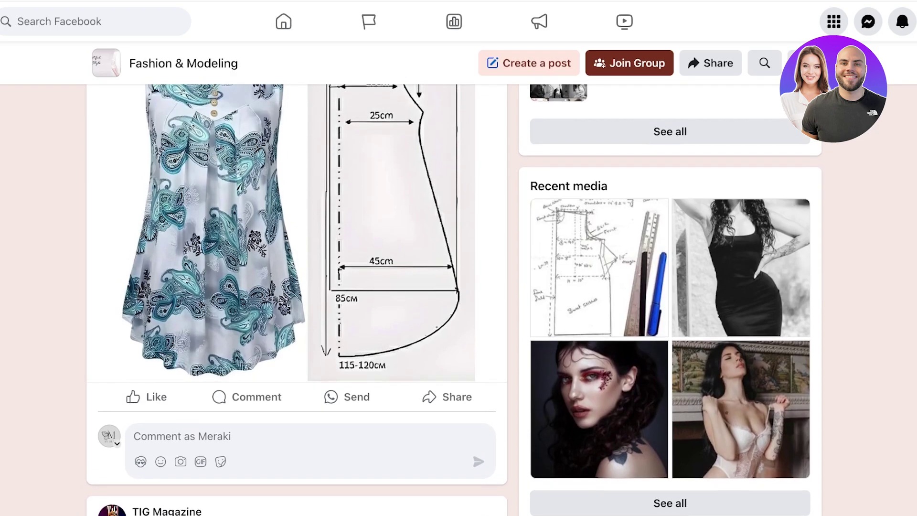
scroll(454, 299, up, 2)
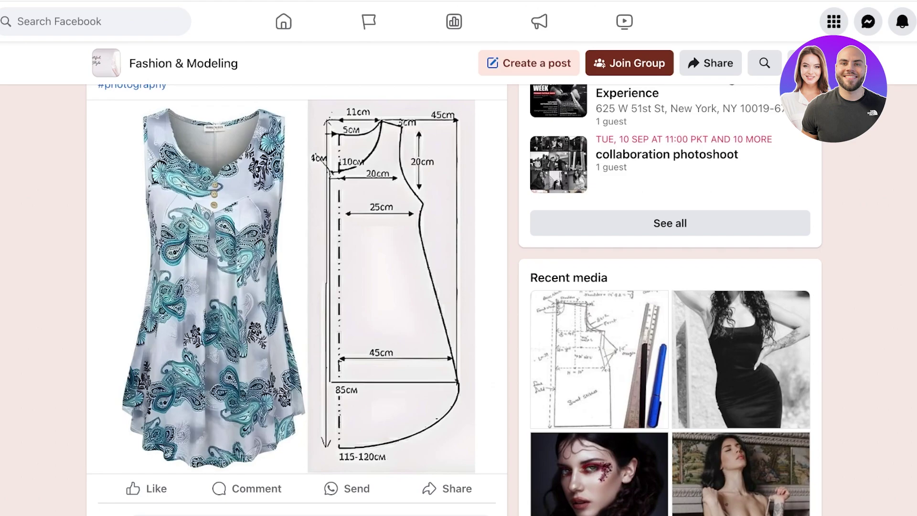
- Review further posts in the Fashion & Modeling group's discussion feed to see what members promote there
scroll(296, 296, down, 10)
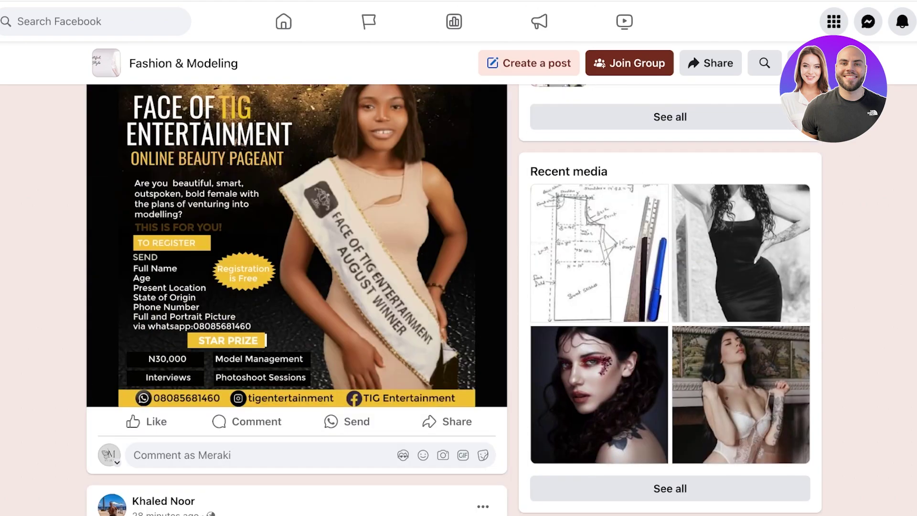
scroll(296, 296, up, 1)
scroll(296, 296, down, 3)
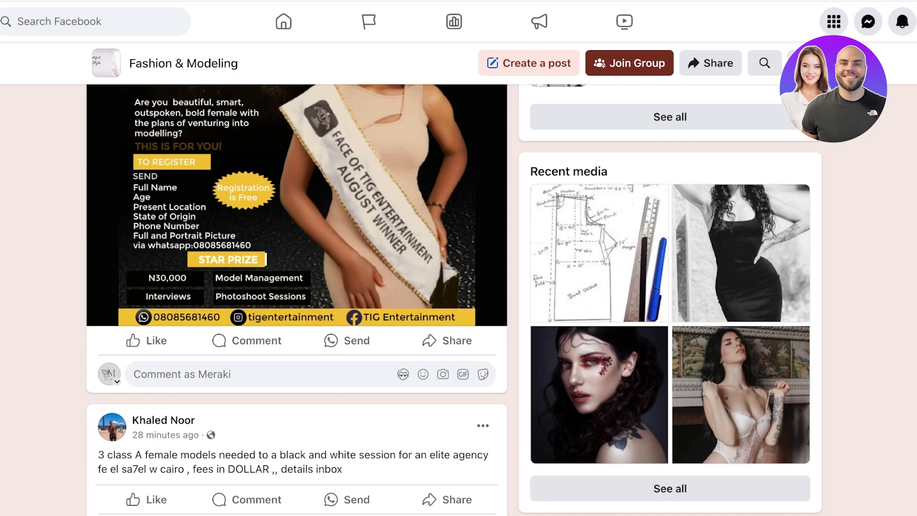
scroll(297, 296, down, 15)
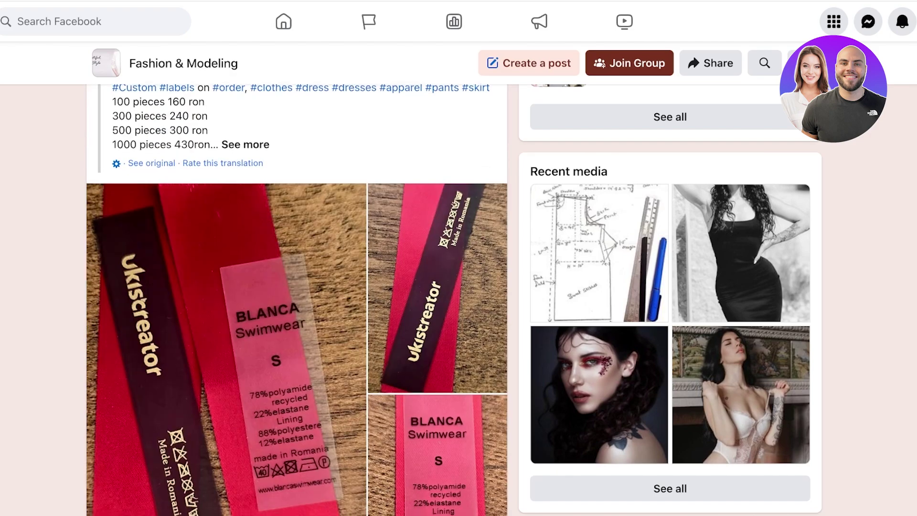
scroll(296, 297, down, 15)
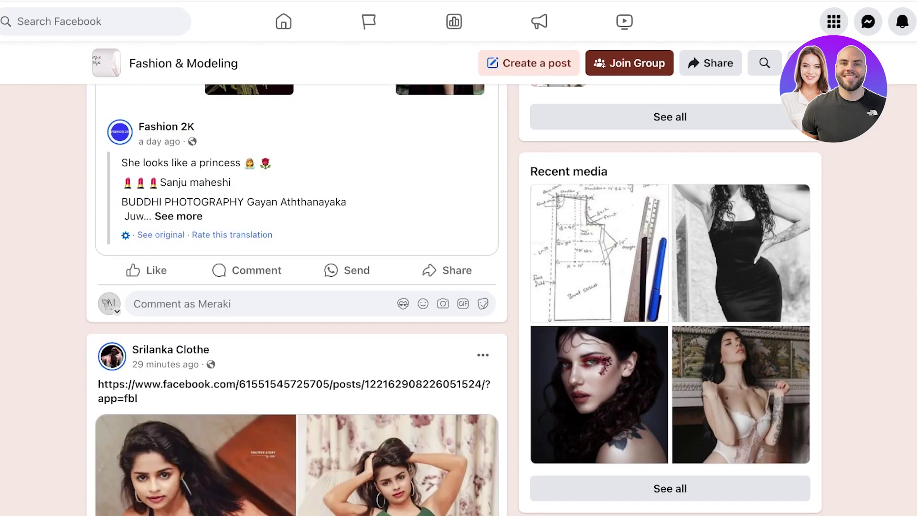
scroll(296, 296, down, 15)
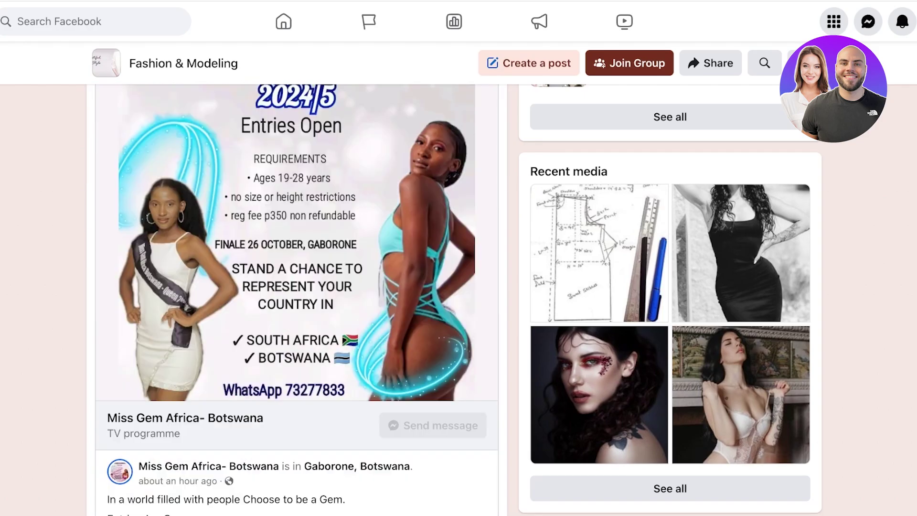
- Go back to the Toronto Buy+Sell Fashion Chic group and check its posts for comparison
scroll(296, 295, down, 5)
scroll(296, 297, up, 3)
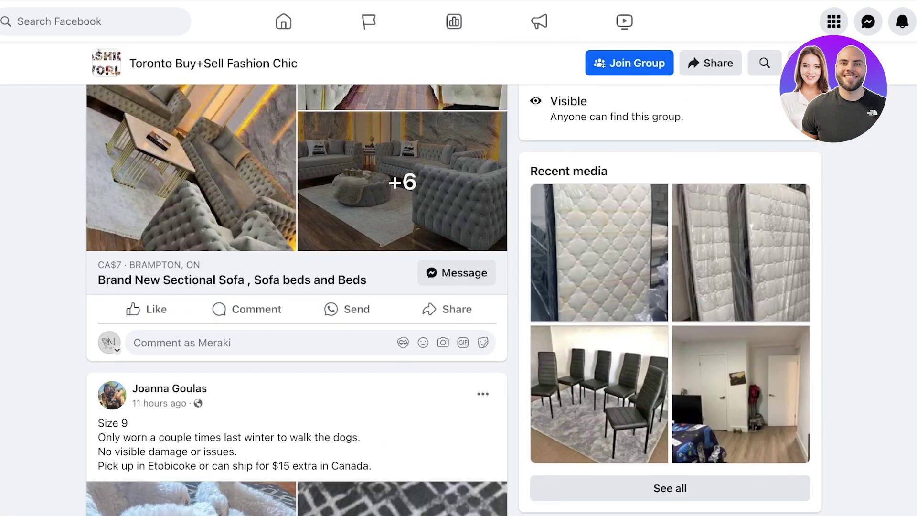
scroll(296, 296, down, 15)
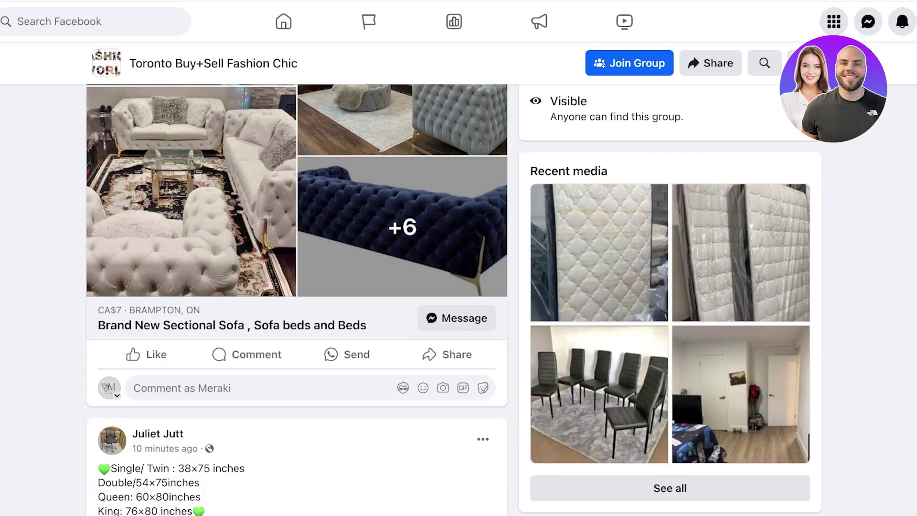
scroll(296, 296, up, 5)
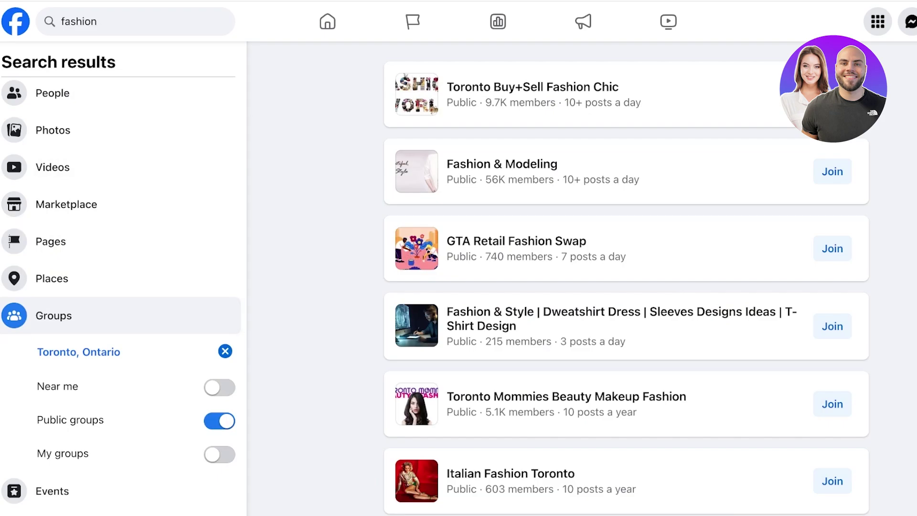
- Replace the fashion search on the Toronto group results with a search for "community"
click(96, 21)
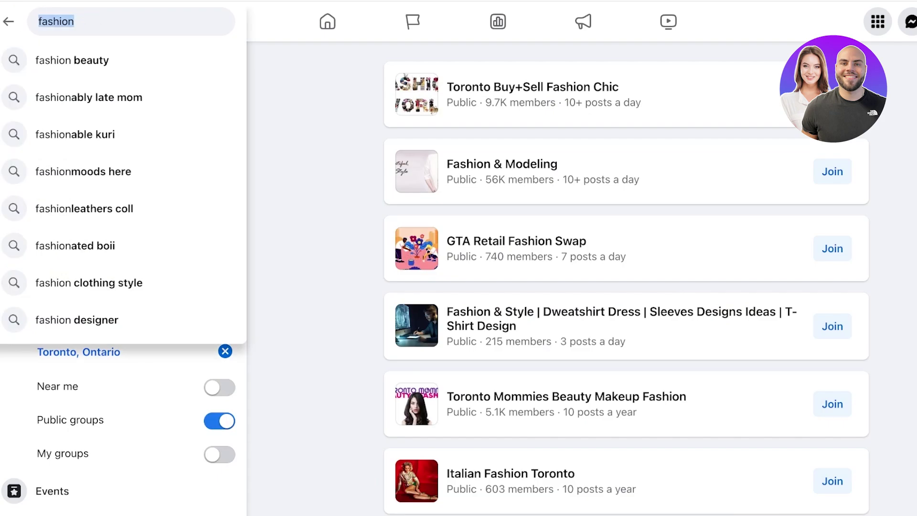
key(BackSpace)
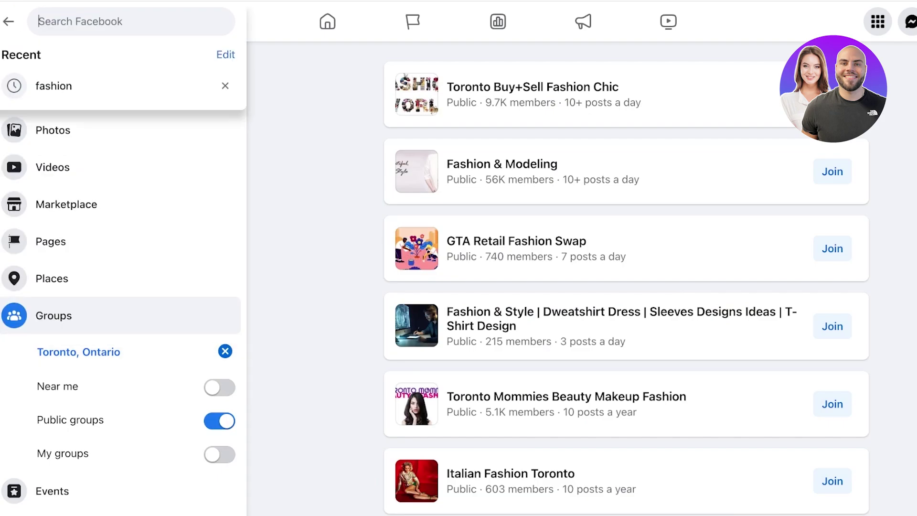
text(community)
key(Return)
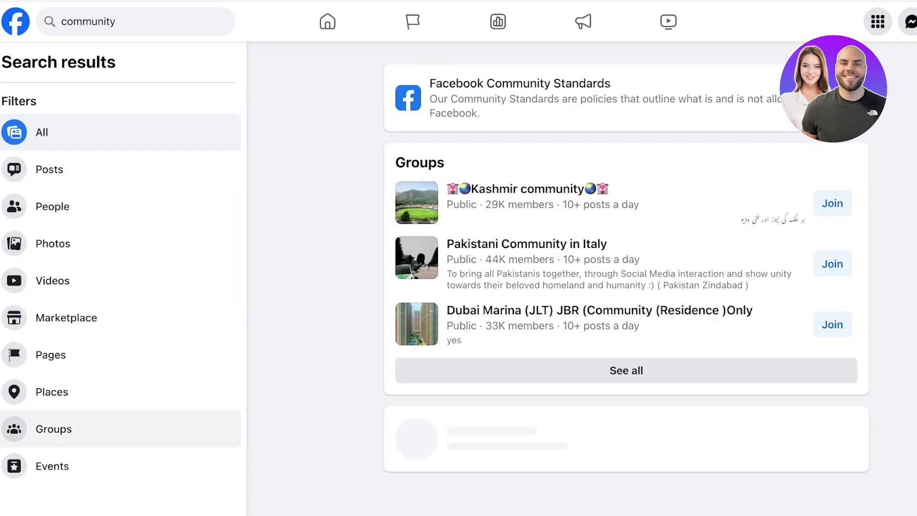
- Limit the community search results to groups in the city of Toronto, Ontario
click(51, 355)
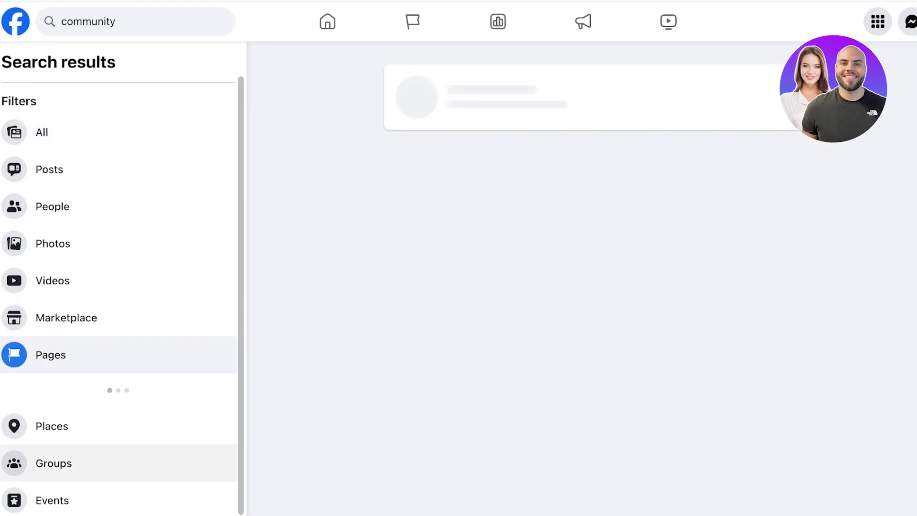
click(54, 463)
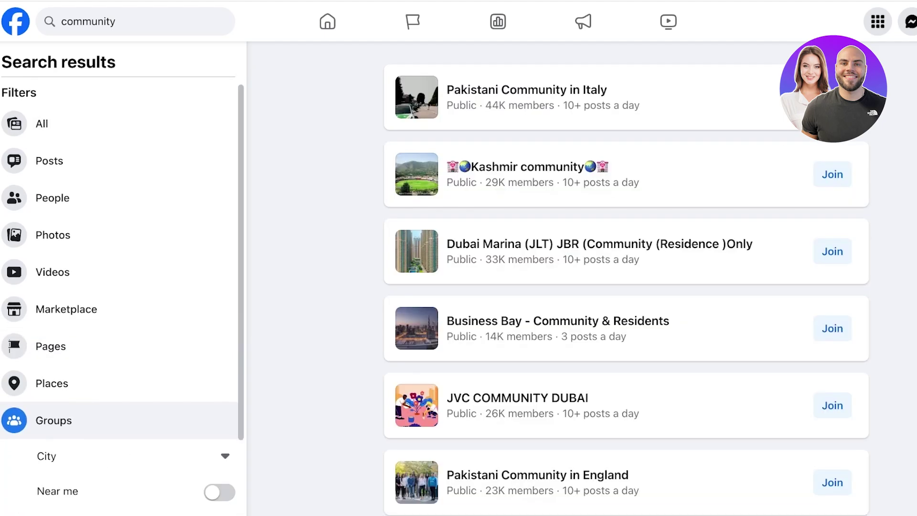
click(131, 456)
text(toronto)
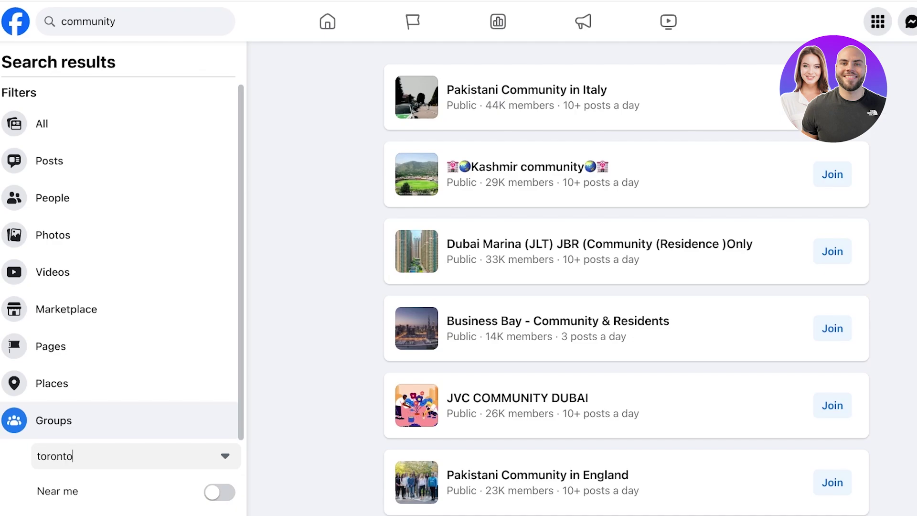
key(BackSpace)
key(BackSpace)
key(BackSpace)
key(BackSpace)
key(BackSpace)
key(BackSpace)
key(BackSpace)
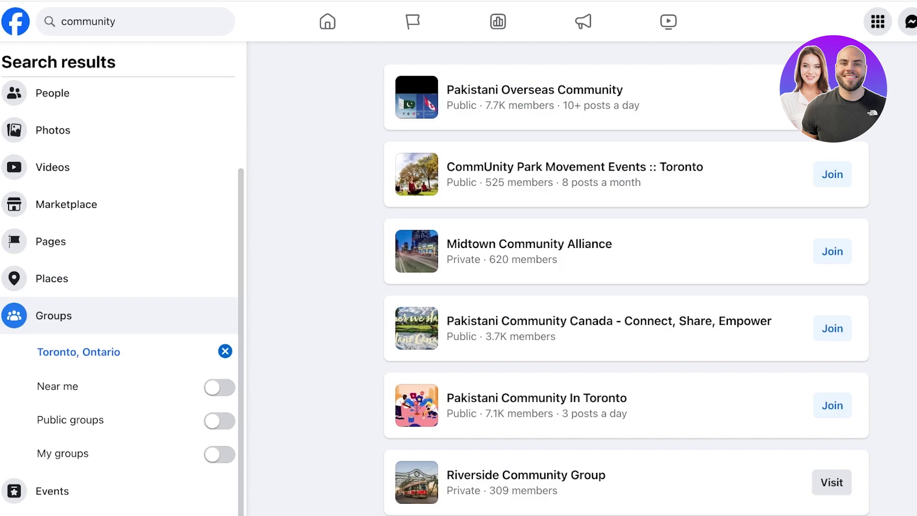
- Browse the Toronto community groups and review the posts in Unity in the Community Brampton & Mississauga & Toronto & Milton
scroll(625, 278, down, 10)
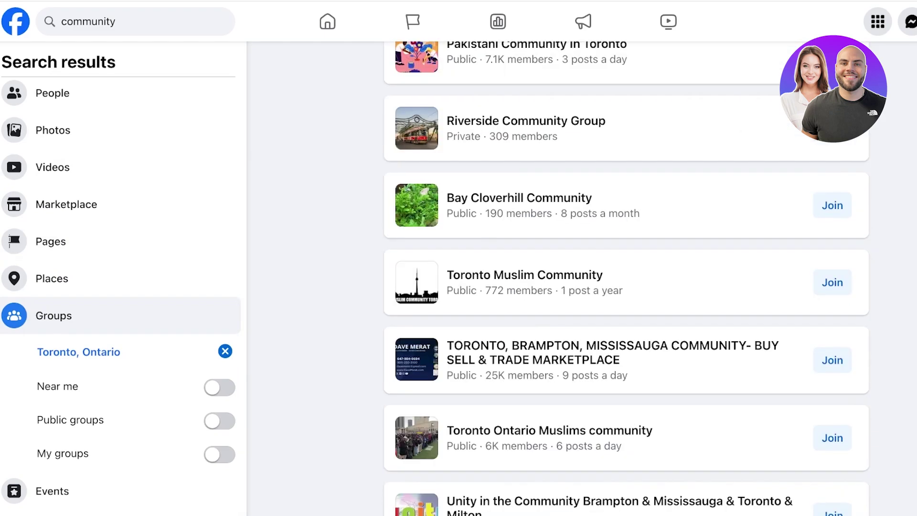
scroll(626, 277, down, 12)
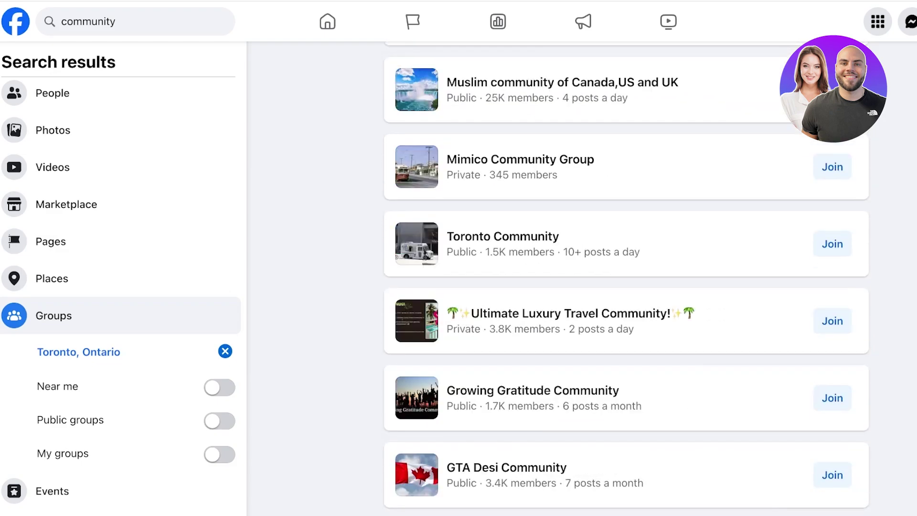
scroll(625, 277, up, 7)
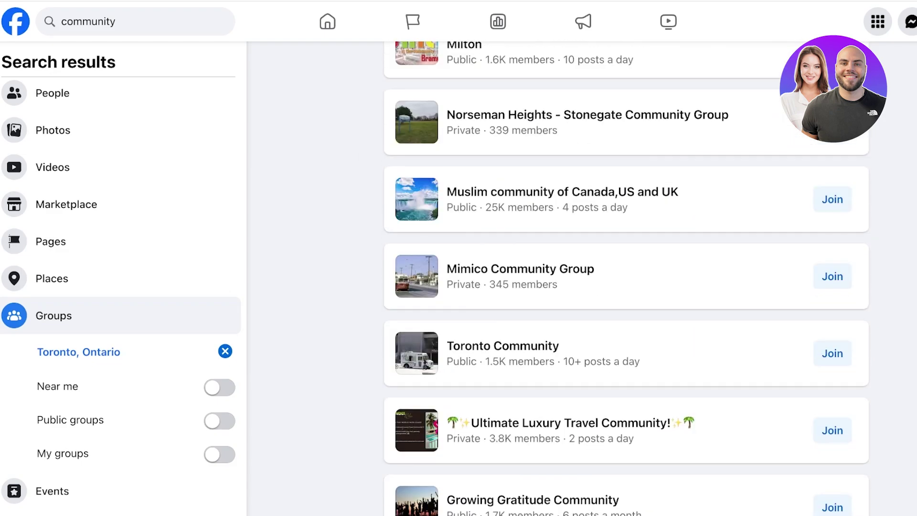
scroll(625, 277, up, 3)
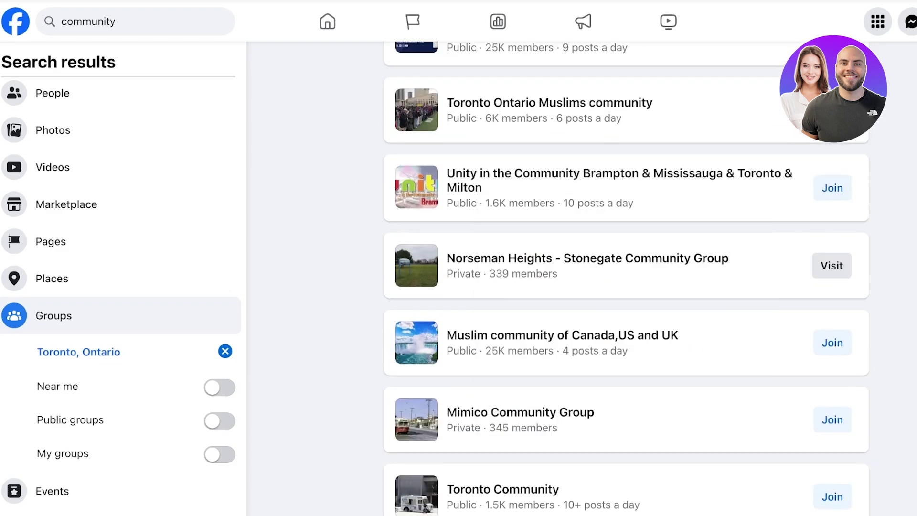
mouse_move(620, 181)
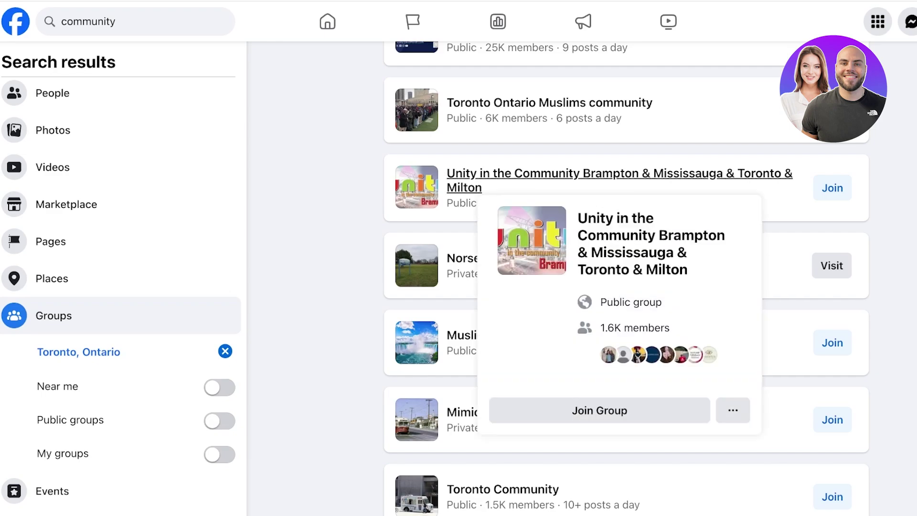
click(620, 181)
scroll(620, 181, down, 6)
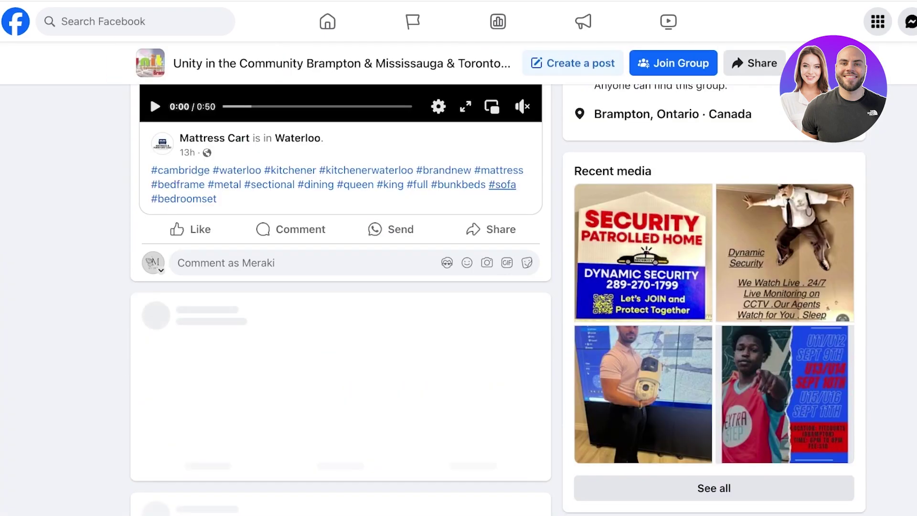
scroll(340, 300, down, 15)
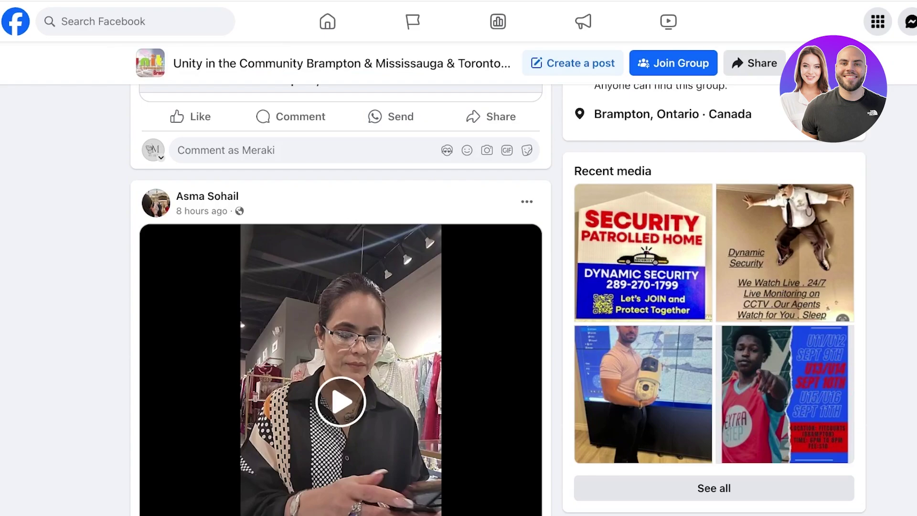
scroll(341, 299, down, 15)
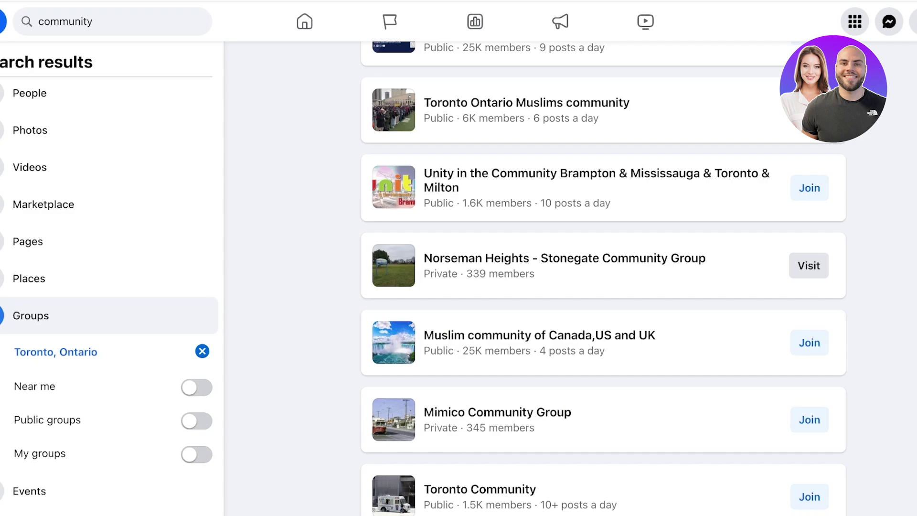
scroll(603, 277, up, 7)
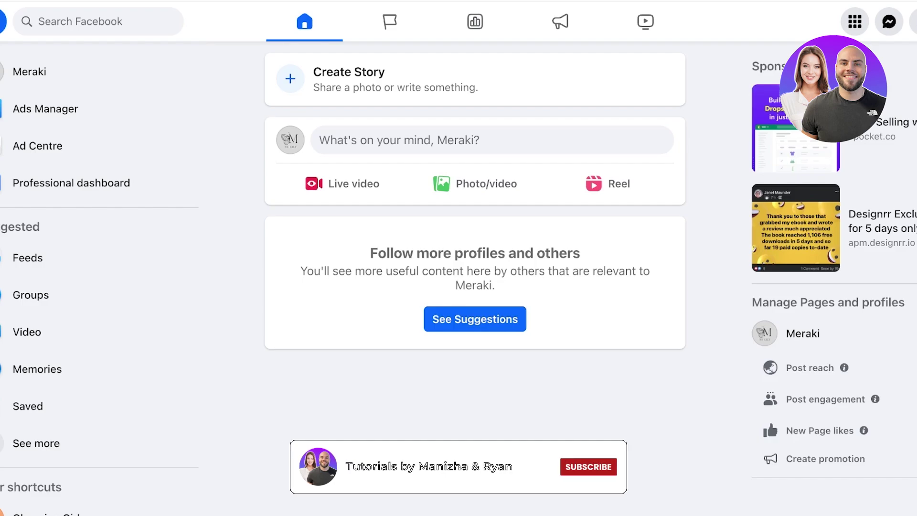
- Search Facebook for "rare beauty" from the home feed and open the verified Rare Beauty page
click(81, 21)
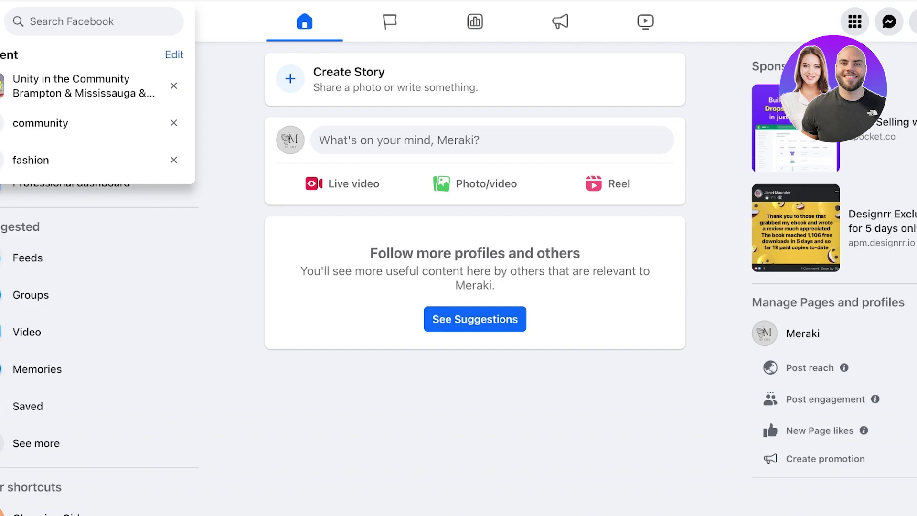
click(94, 22)
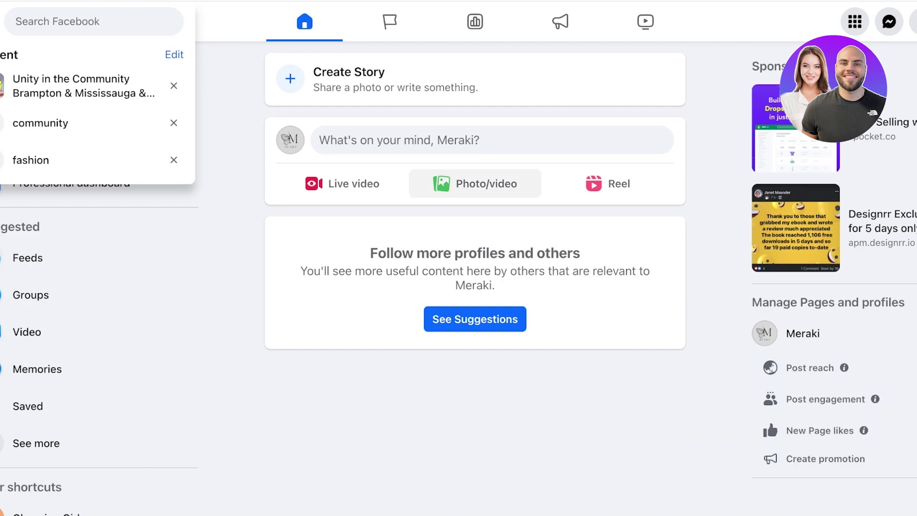
text(rare beauty)
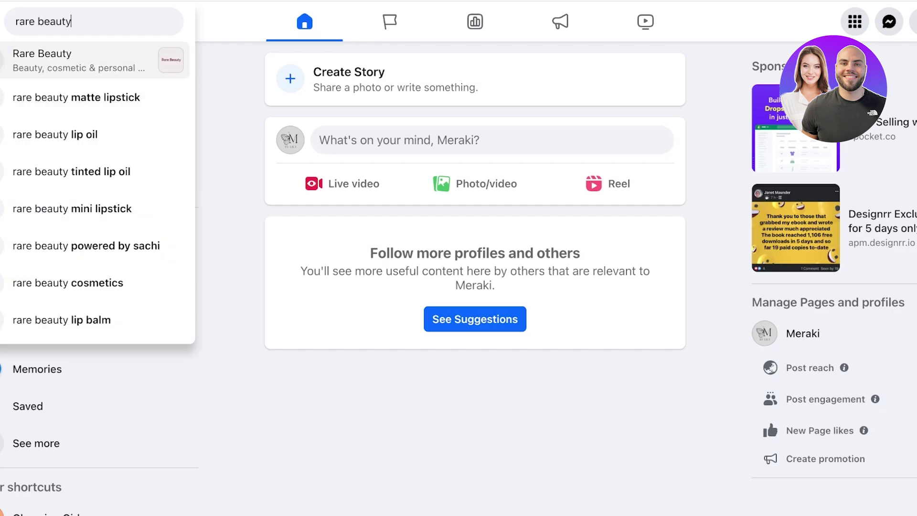
key(Return)
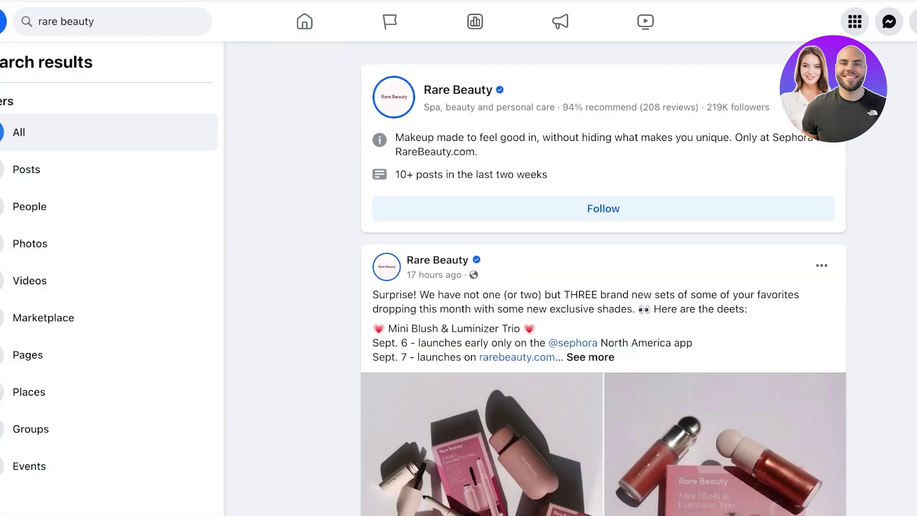
click(458, 89)
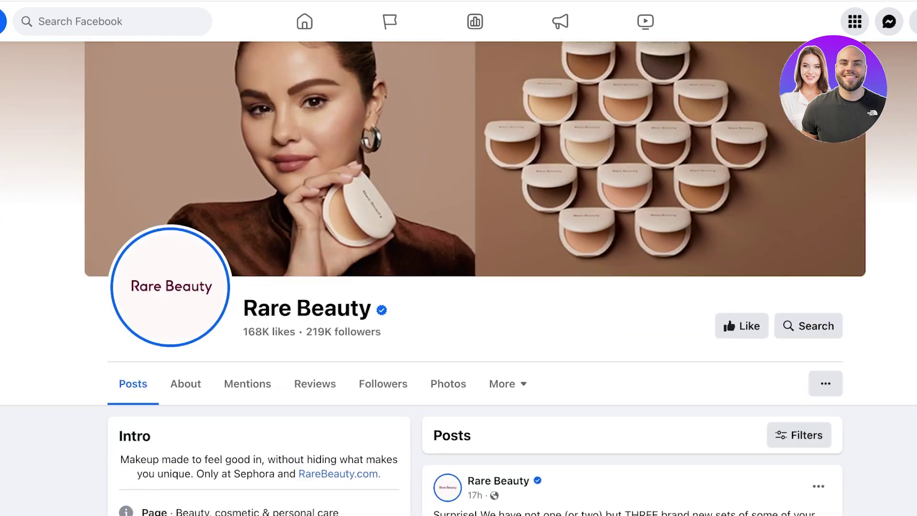
- Look through the newest Rare Beauty posts, checking their photos, reactions and comments
scroll(459, 278, down, 5)
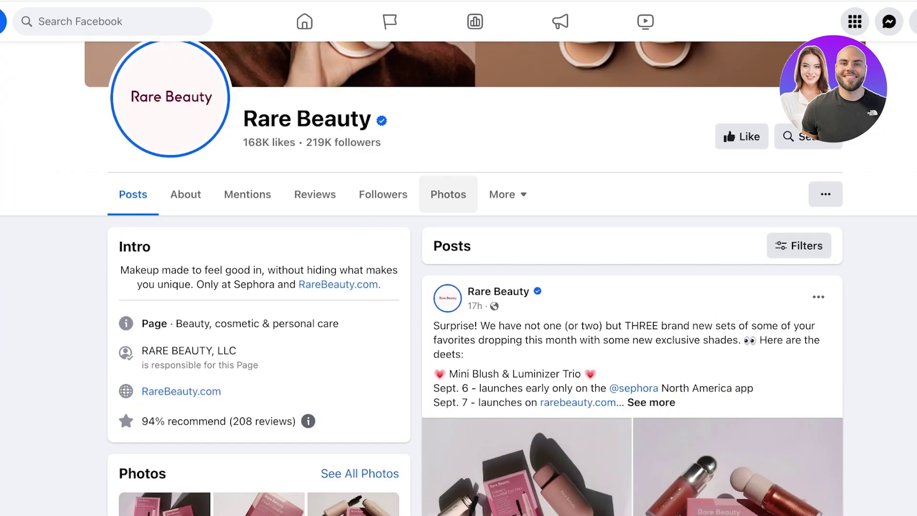
scroll(458, 277, down, 7)
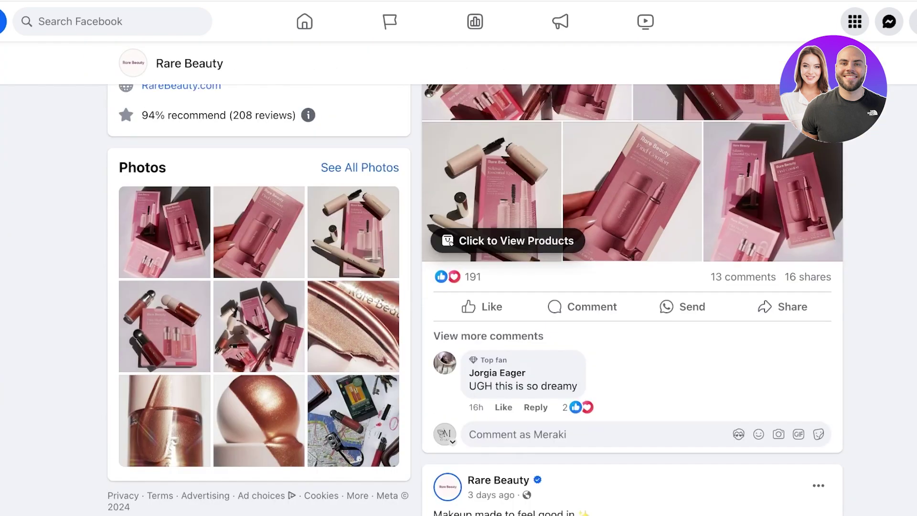
scroll(633, 296, down, 13)
scroll(633, 296, up, 8)
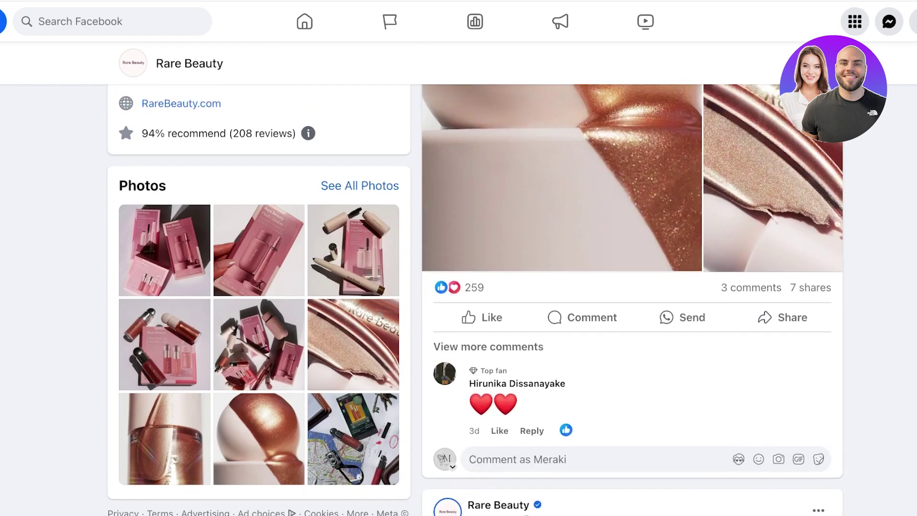
scroll(633, 296, up, 2)
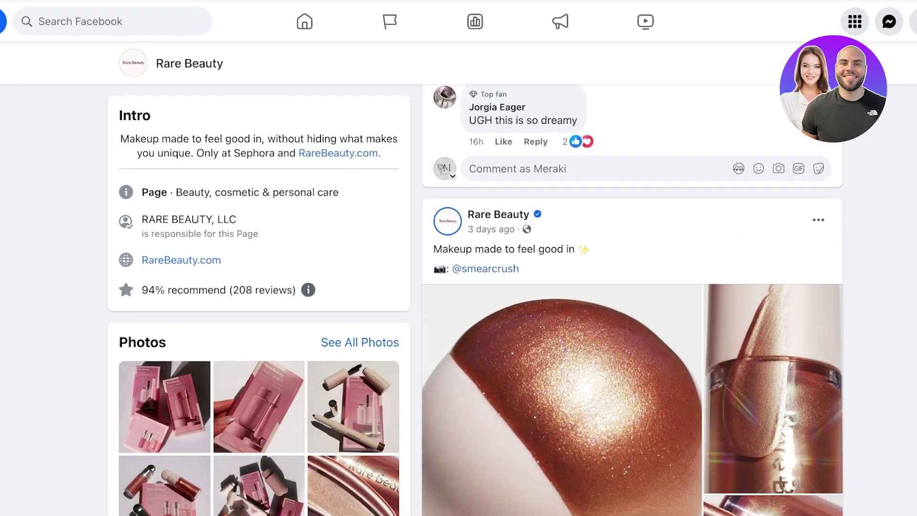
scroll(633, 297, down, 4)
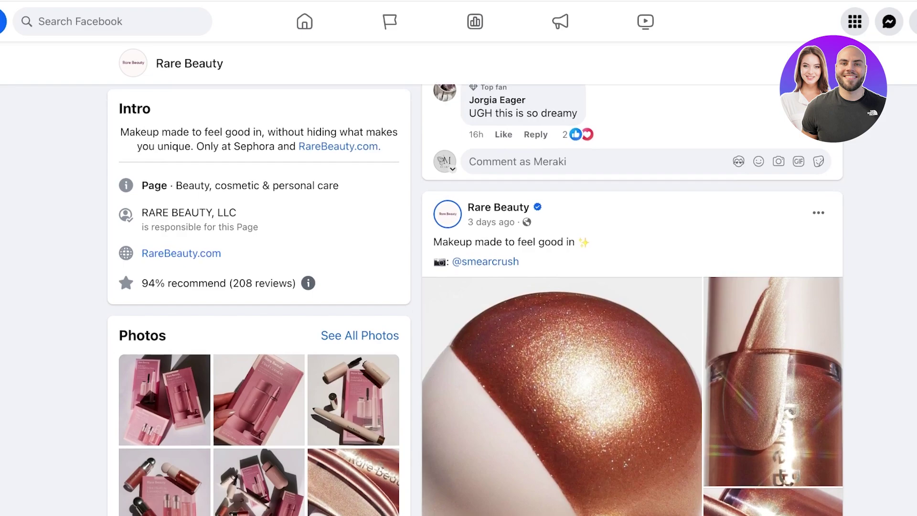
click(95, 21)
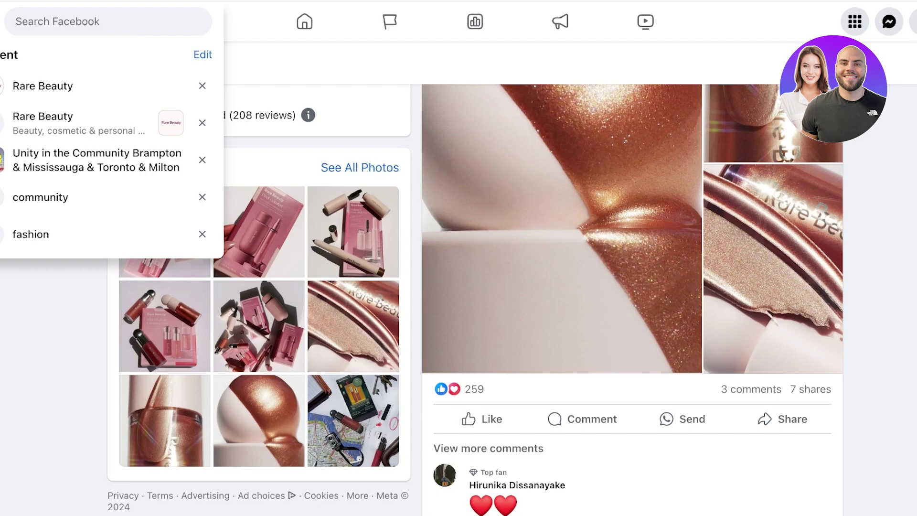
scroll(475, 299, up, 3)
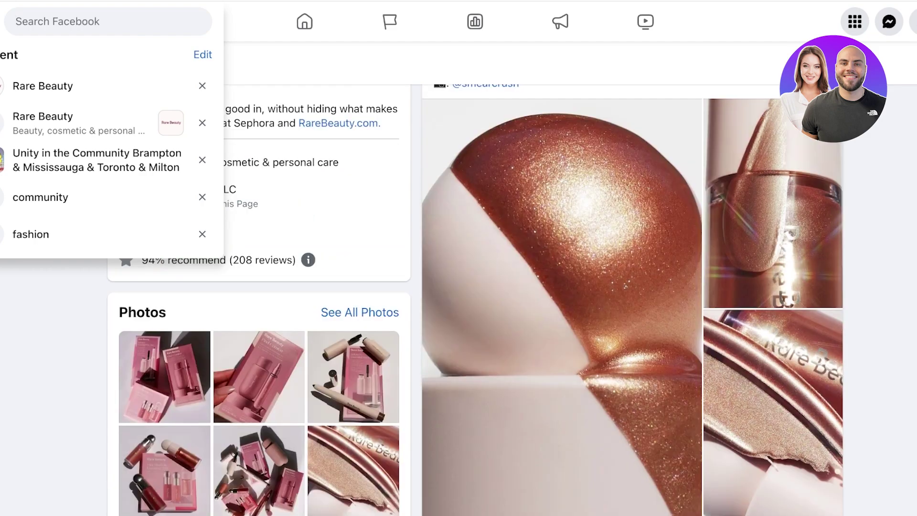
key(Escape)
- Compare the engagement on recent Rare Beauty posts, from the new product sets to the National Grief Awareness Day post
scroll(633, 301, up, 10)
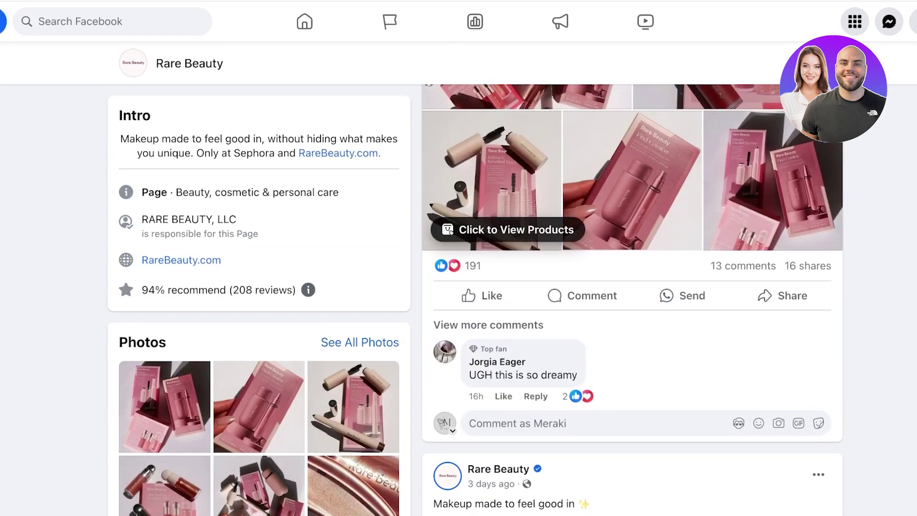
scroll(632, 302, up, 1)
scroll(633, 301, down, 5)
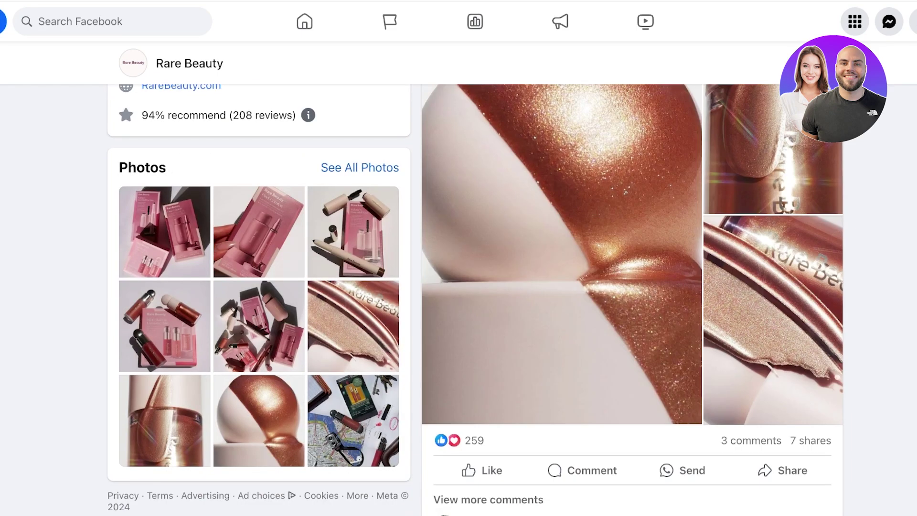
scroll(632, 301, down, 15)
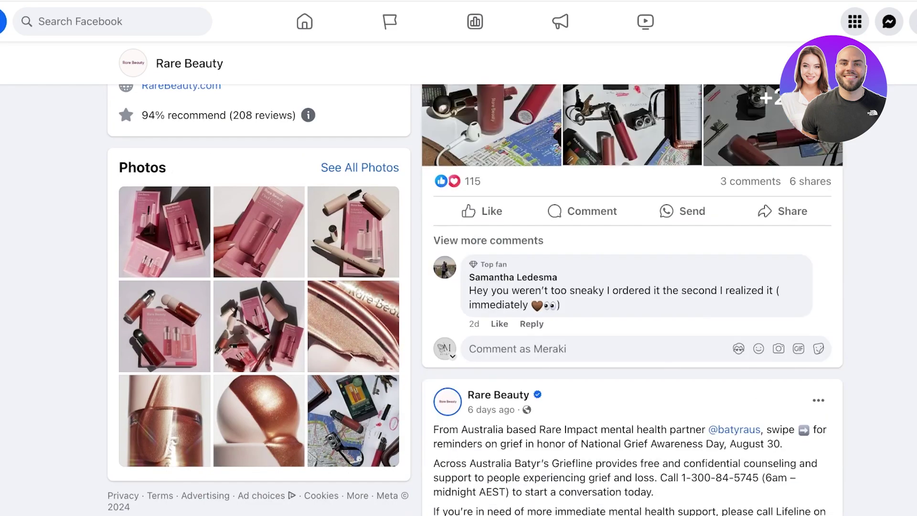
scroll(632, 301, down, 6)
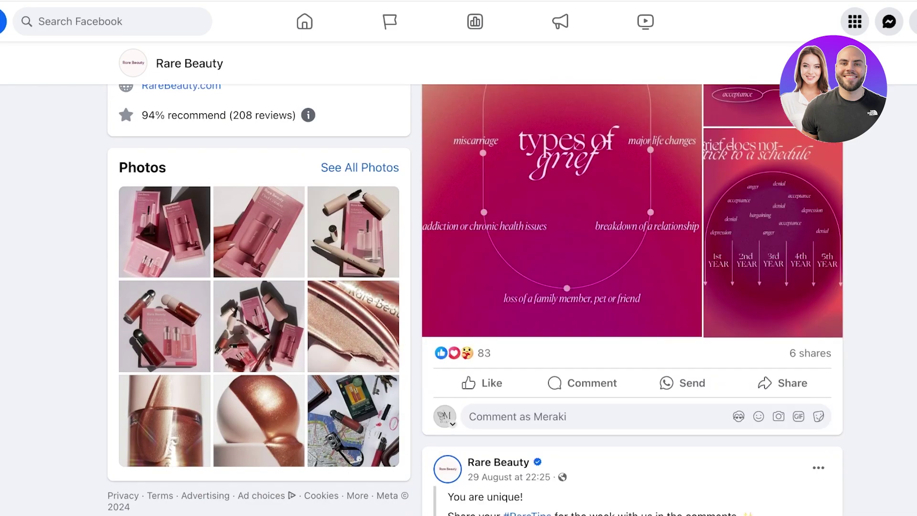
scroll(632, 301, up, 12)
scroll(632, 301, down, 10)
scroll(632, 301, up, 7)
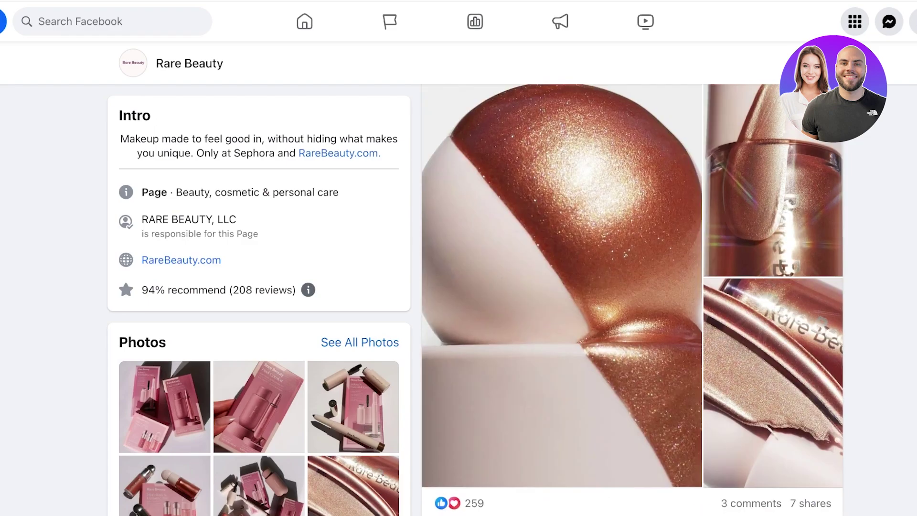
scroll(632, 301, up, 3)
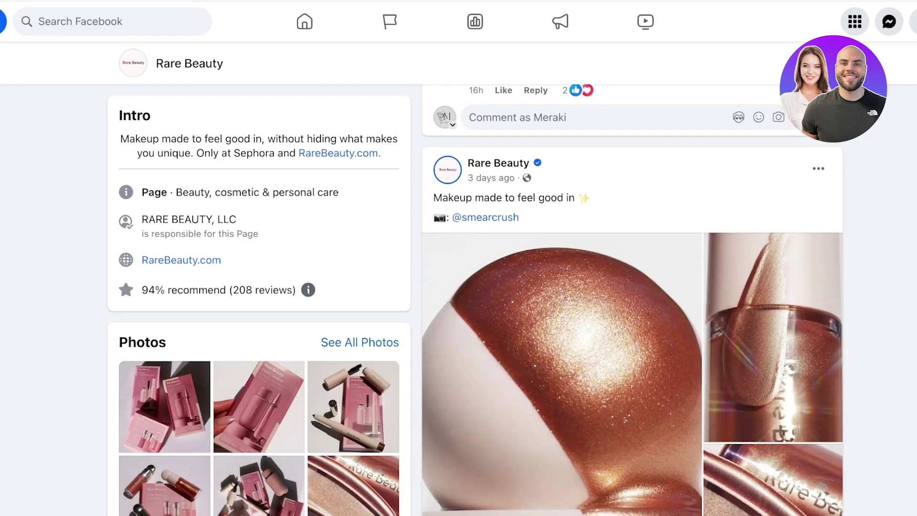
- Expand the full text of the newest Rare Beauty post about the three new sets
scroll(632, 301, up, 15)
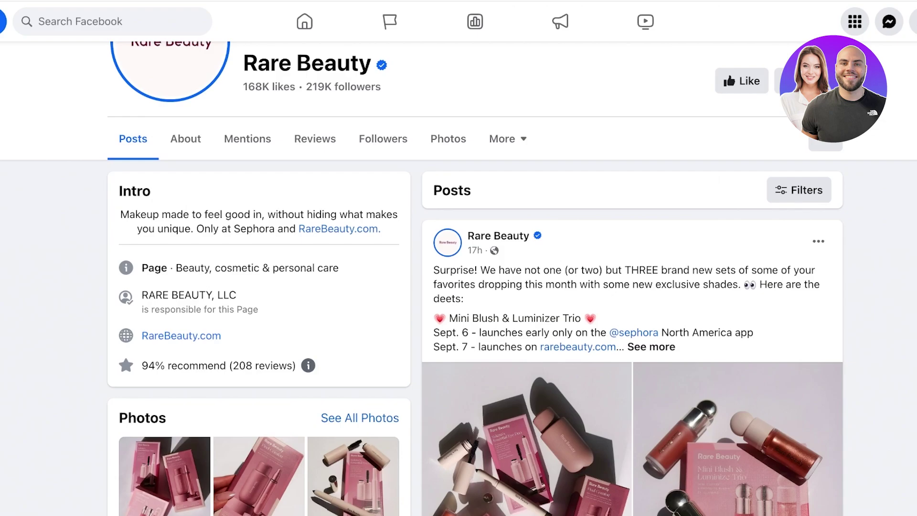
scroll(632, 287, down, 5)
scroll(632, 286, up, 4)
click(652, 213)
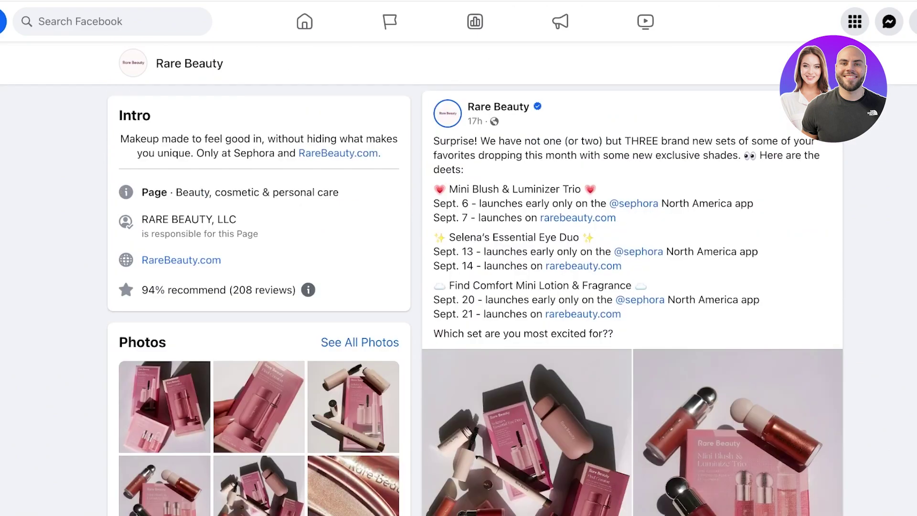
- Review the smearcrush, Only Murders kit and grief awareness posts together with their comment sections
scroll(632, 287, down, 15)
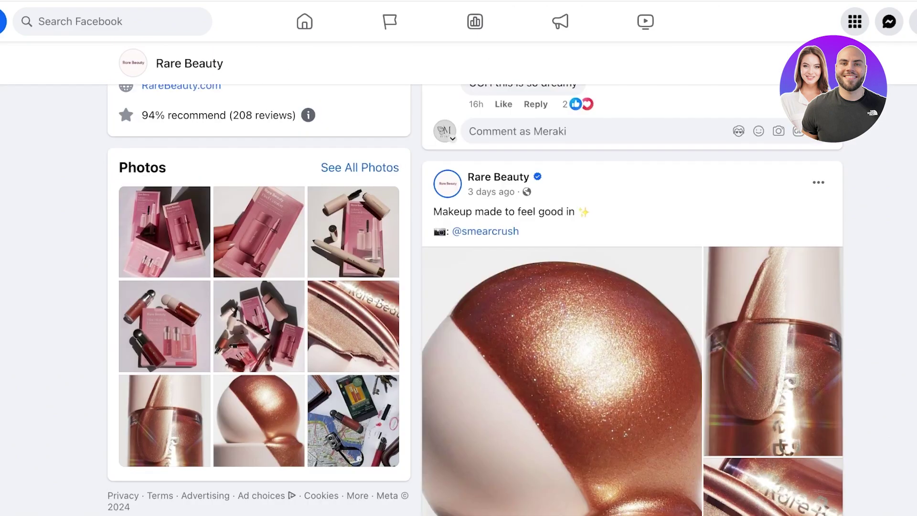
scroll(632, 287, down, 15)
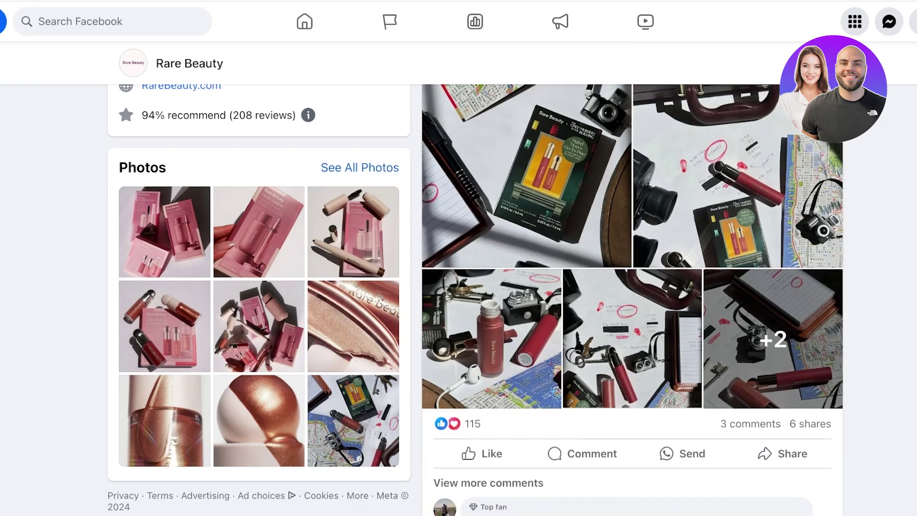
scroll(633, 287, up, 1)
scroll(633, 286, up, 1)
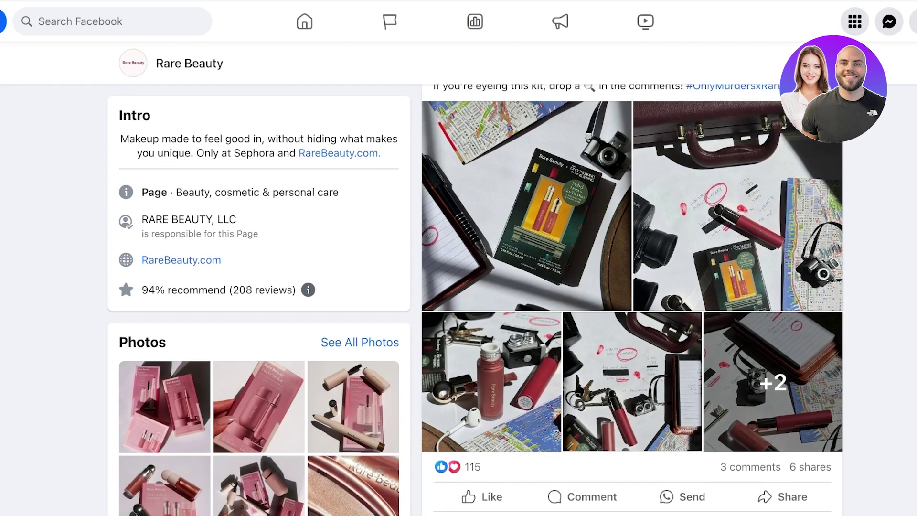
scroll(632, 286, down, 10)
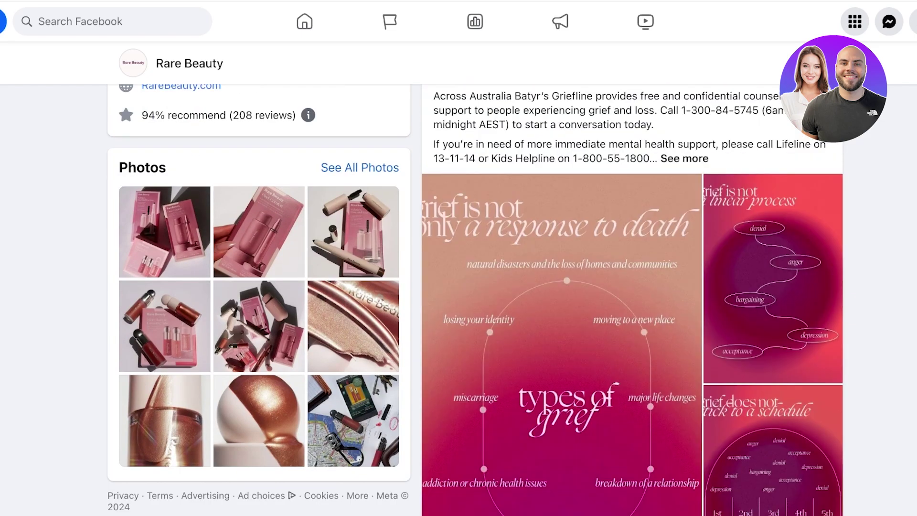
scroll(632, 286, down, 8)
scroll(632, 287, up, 12)
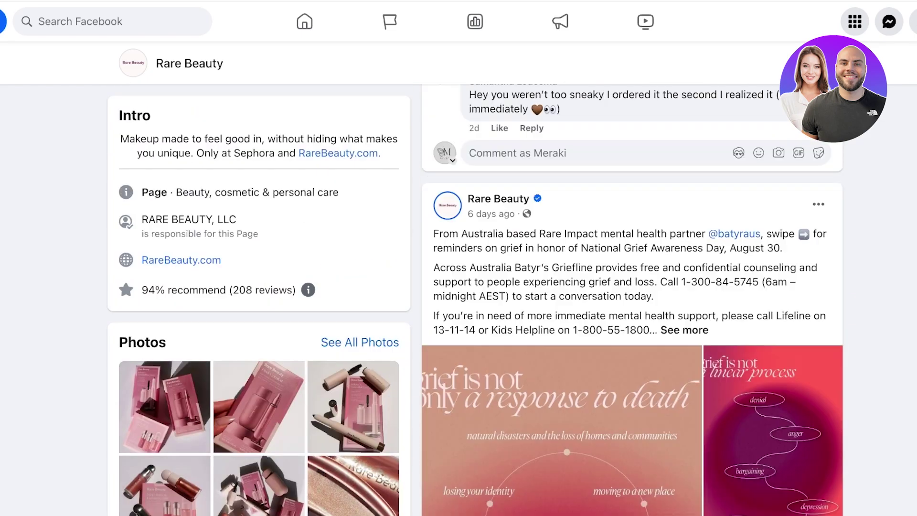
scroll(632, 287, down, 5)
- View the "types of grief" image from the grief awareness post at full size and return to the page
click(564, 239)
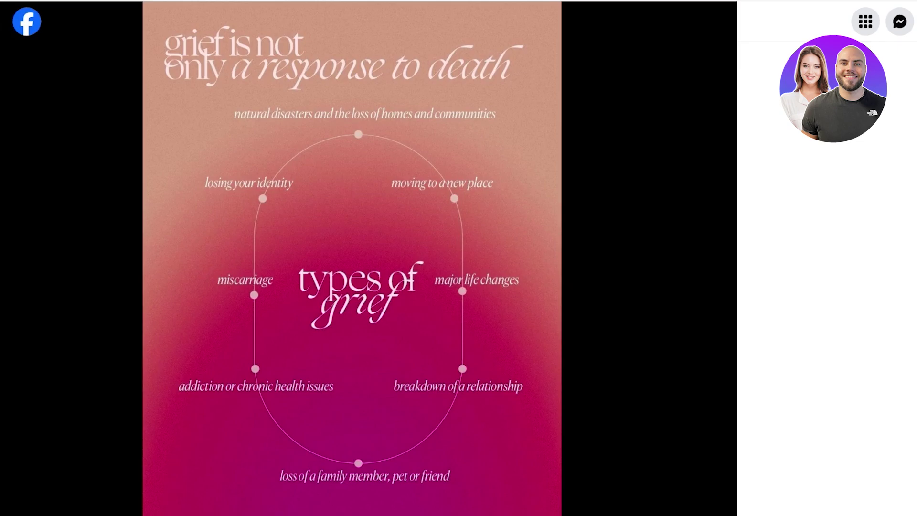
click(712, 262)
key(Escape)
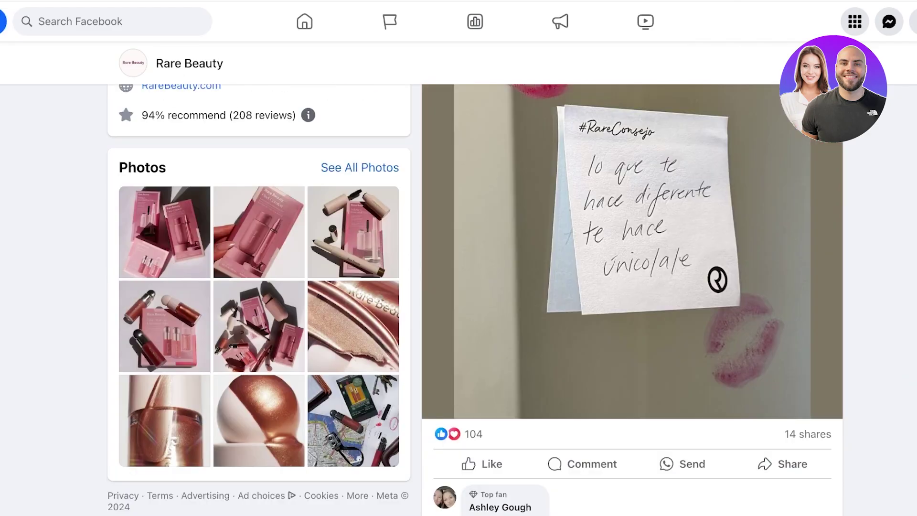
- Examine the Rare Beauty tote keychain promotion post and the comments below it
scroll(631, 287, down, 2)
scroll(632, 287, up, 8)
scroll(632, 287, down, 2)
scroll(632, 287, up, 4)
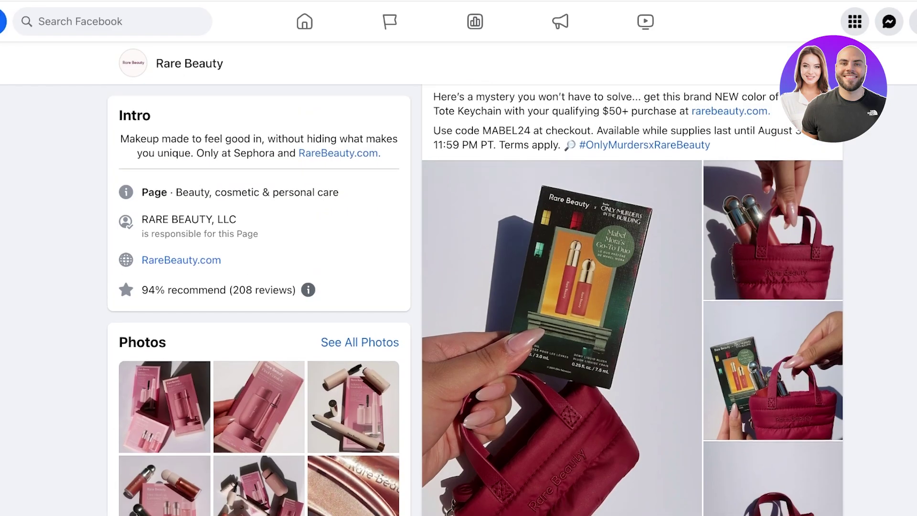
scroll(632, 287, down, 3)
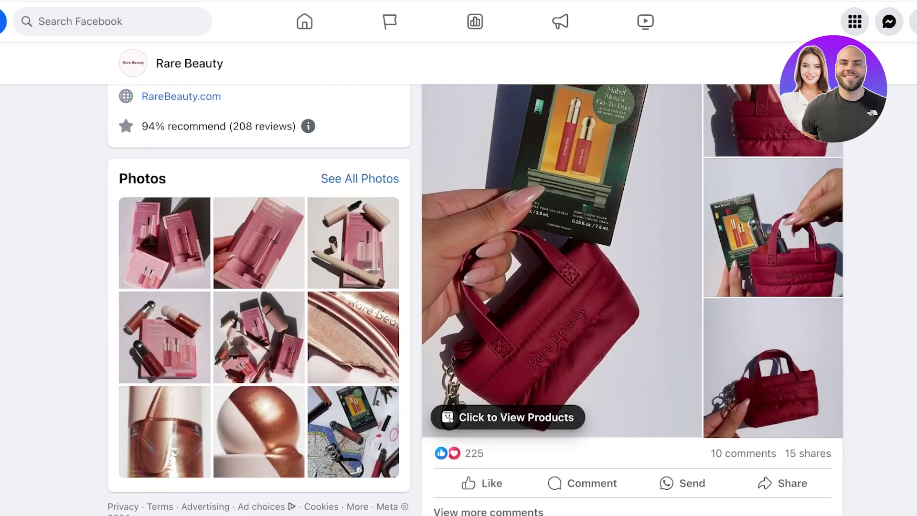
scroll(632, 286, down, 8)
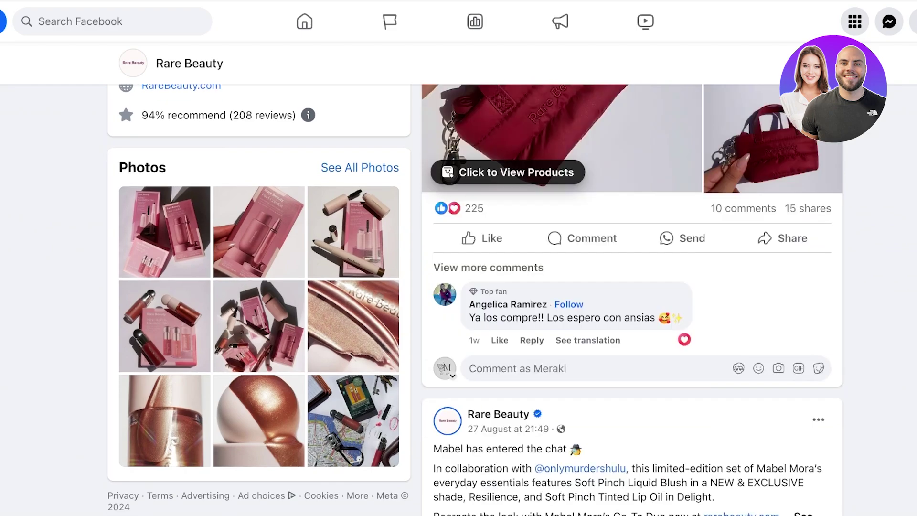
- Browse the older August posts on the Rare Beauty page, examining their reactions, comments and shares
scroll(632, 287, down, 5)
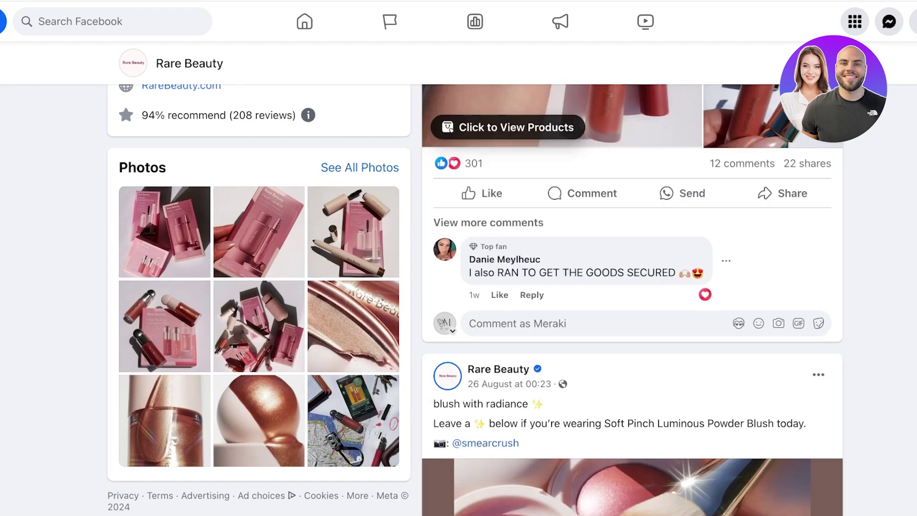
scroll(632, 300, down, 15)
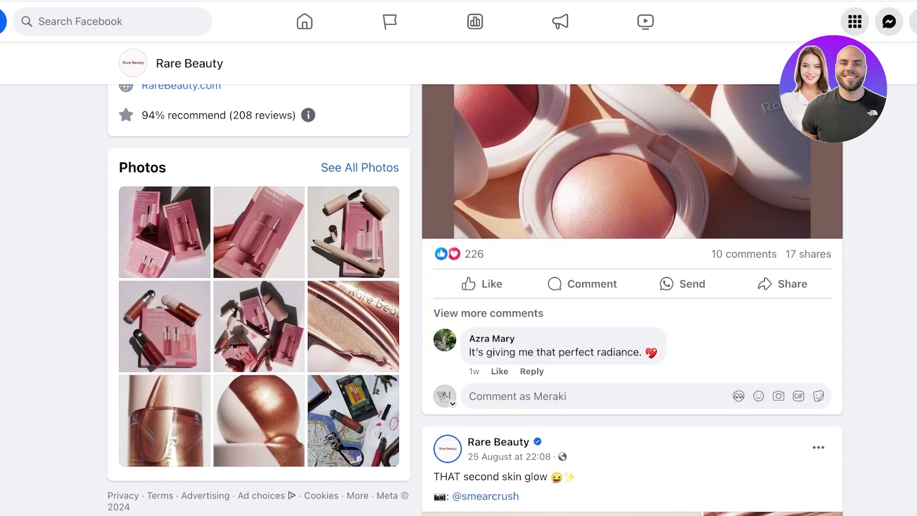
scroll(632, 300, down, 20)
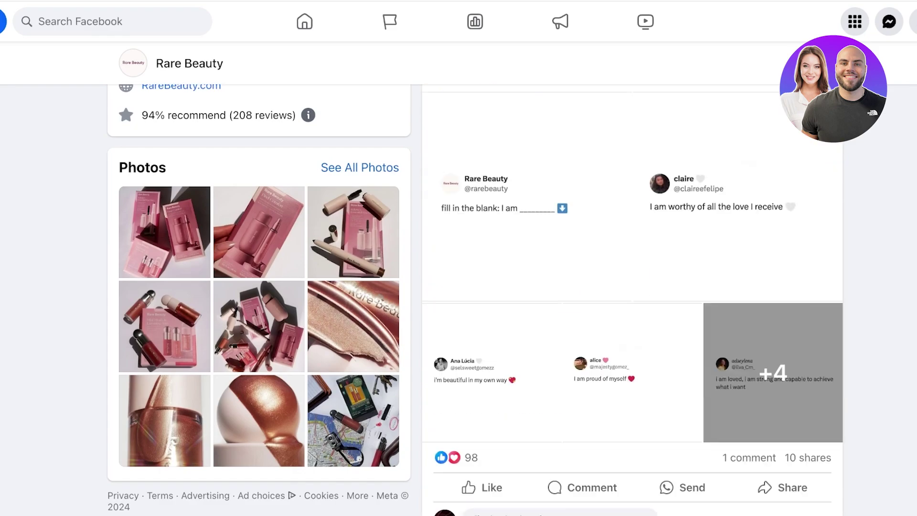
scroll(632, 300, down, 15)
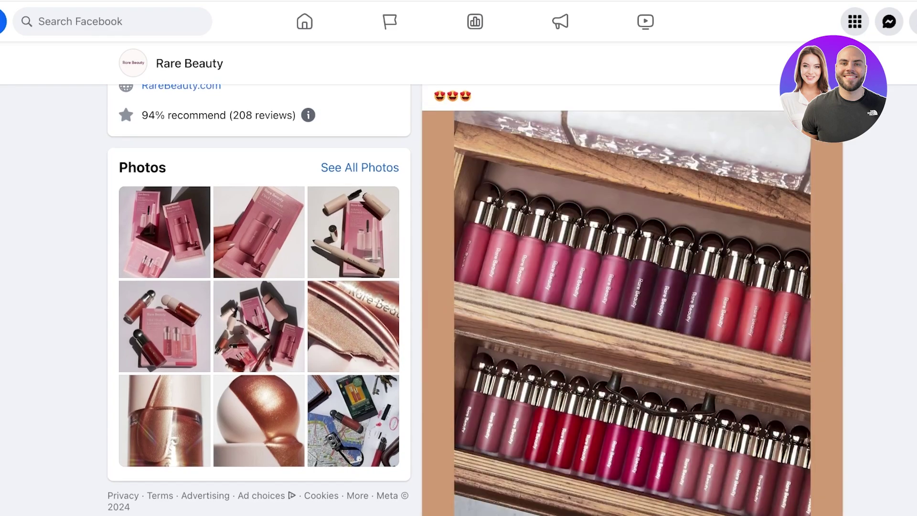
scroll(632, 299, down, 7)
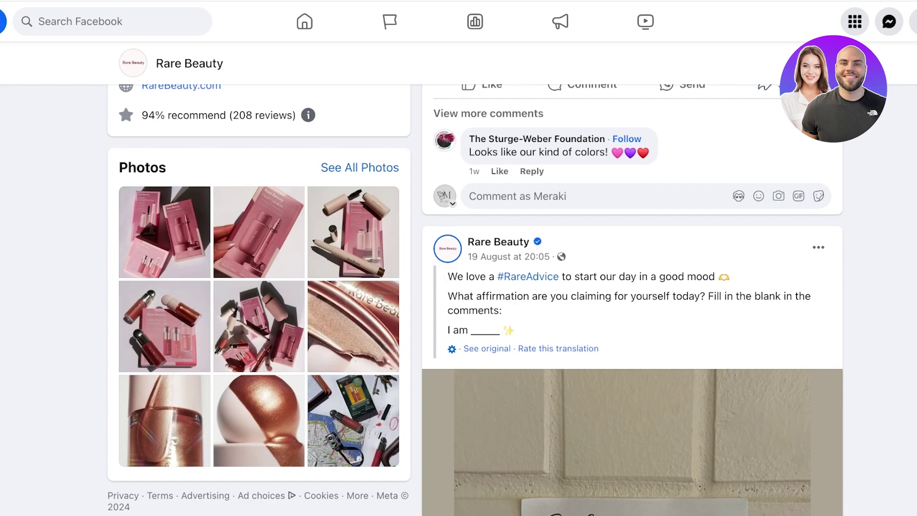
scroll(632, 300, down, 6)
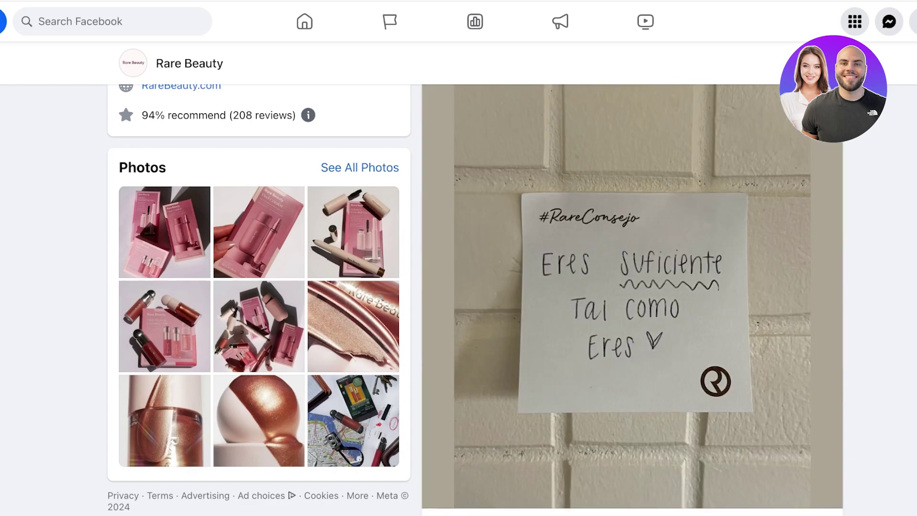
scroll(632, 299, down, 8)
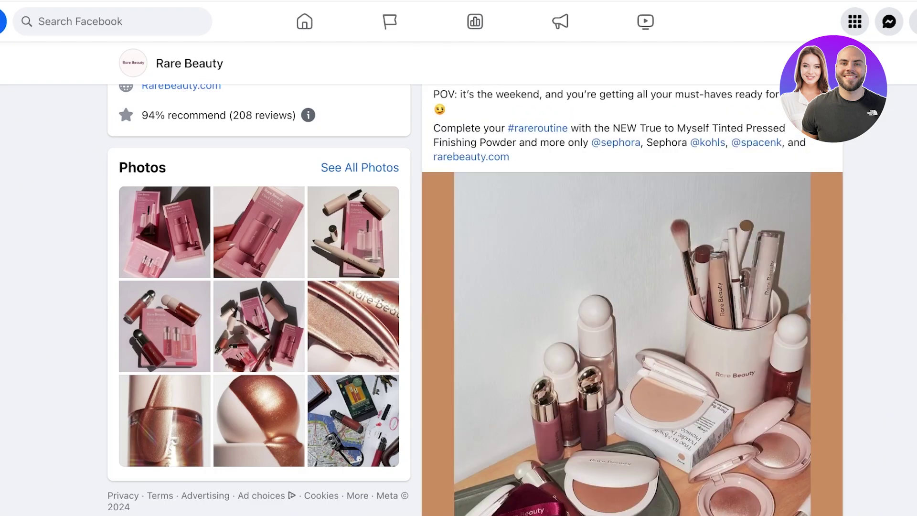
scroll(632, 299, down, 5)
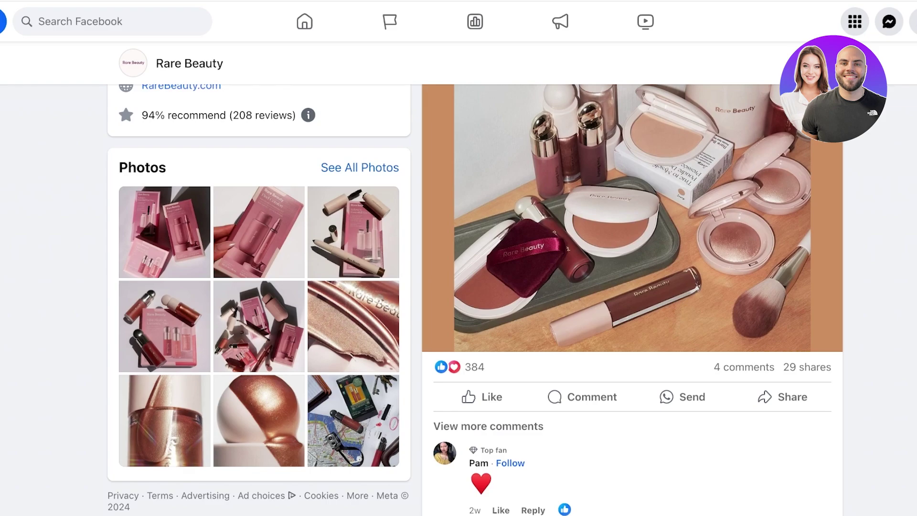
scroll(633, 299, down, 15)
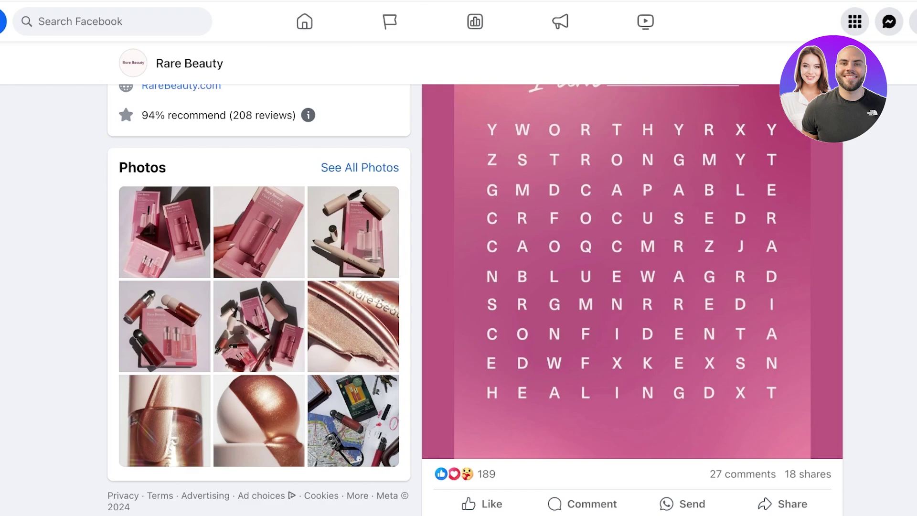
- Return to the Meraki page and look over its professional dashboard
click(912, 21)
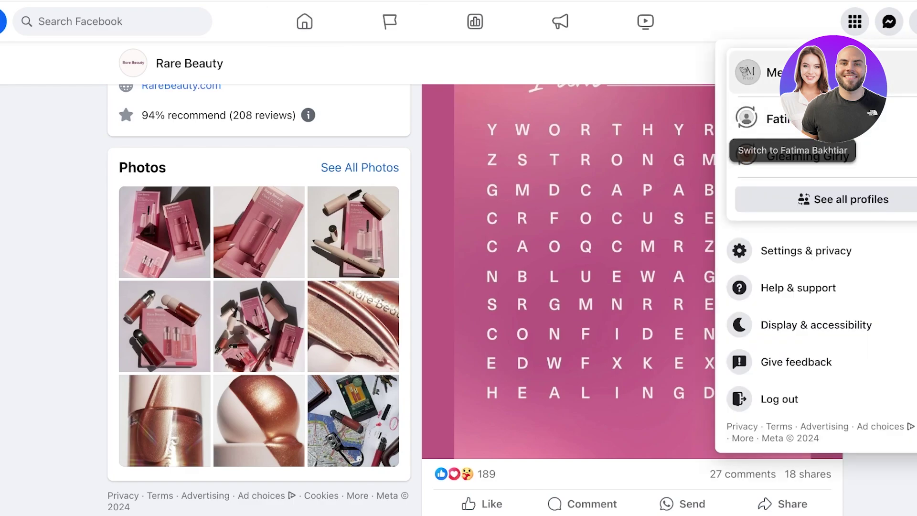
click(783, 70)
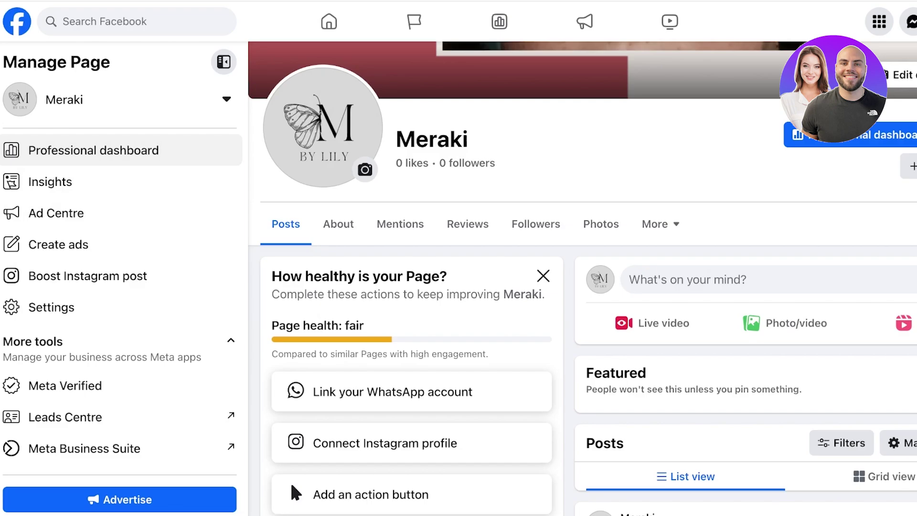
click(94, 151)
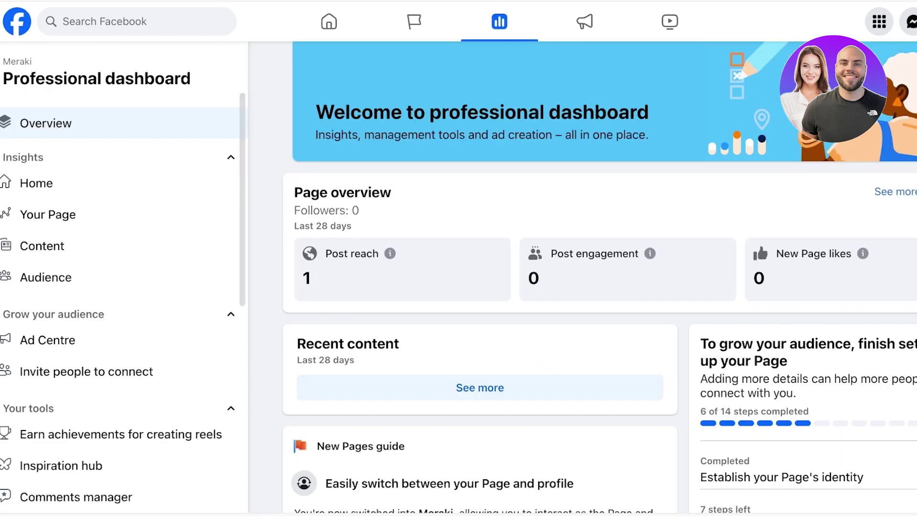
scroll(430, 277, down, 4)
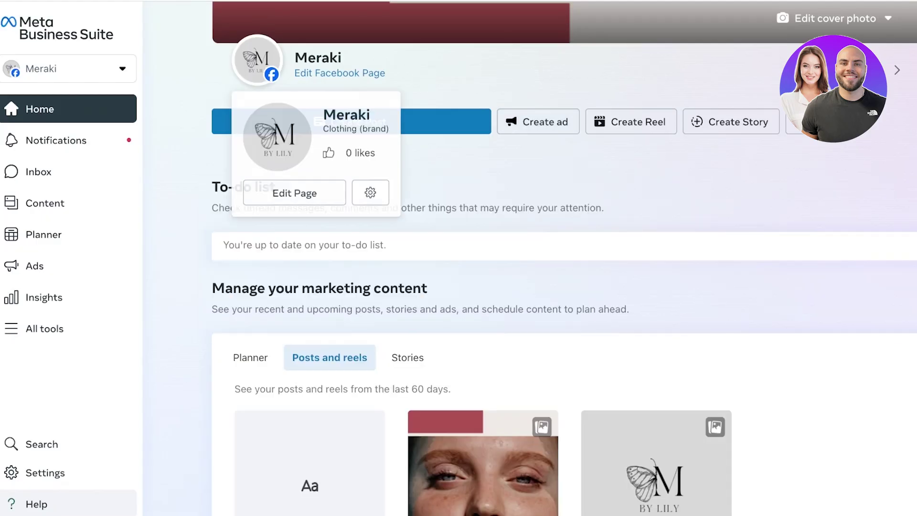
- In Meta Business Suite, view Meraki's weekly Planner calendar and its list of published posts and reels
click(45, 203)
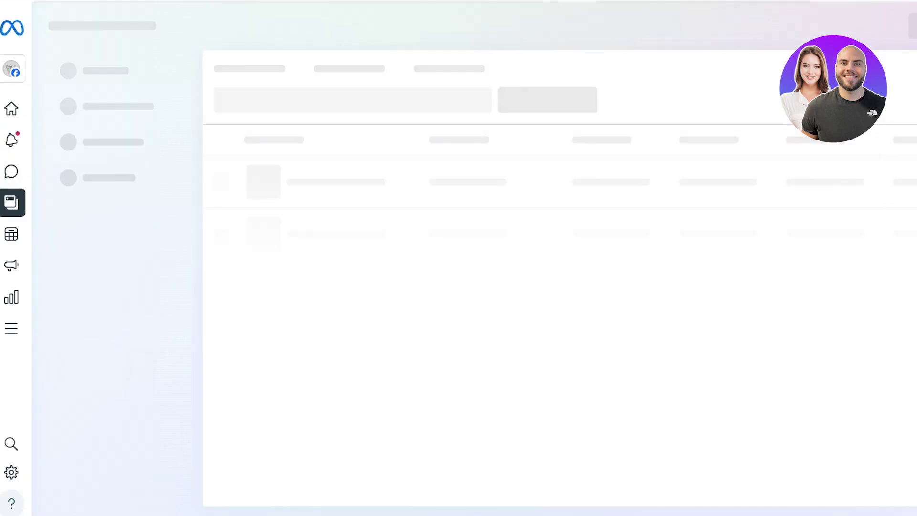
click(12, 234)
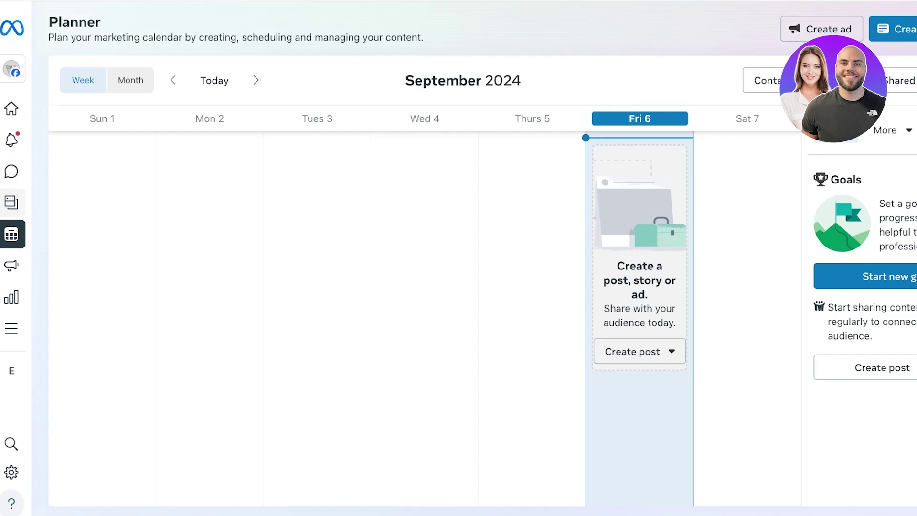
click(17, 202)
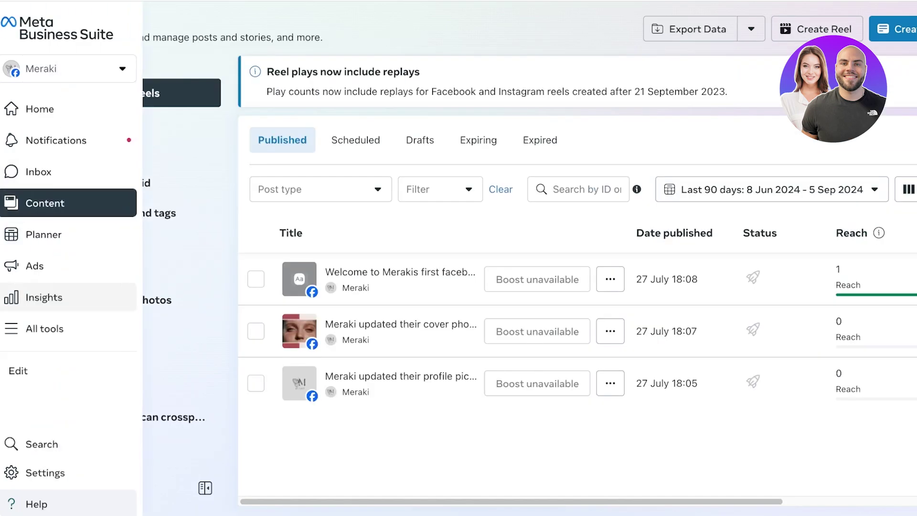
- View the Insights overview for Meraki, dismissing the last week in review summary, and go to the Inbox
click(43, 297)
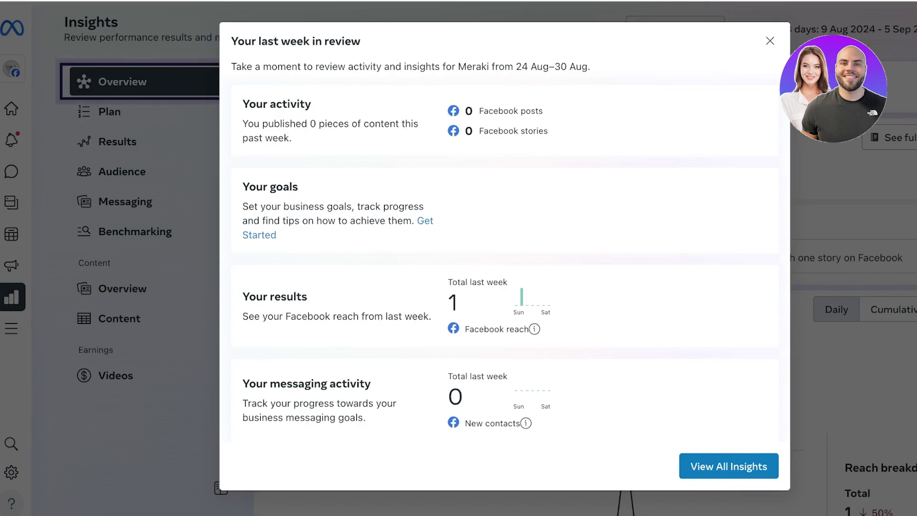
click(770, 41)
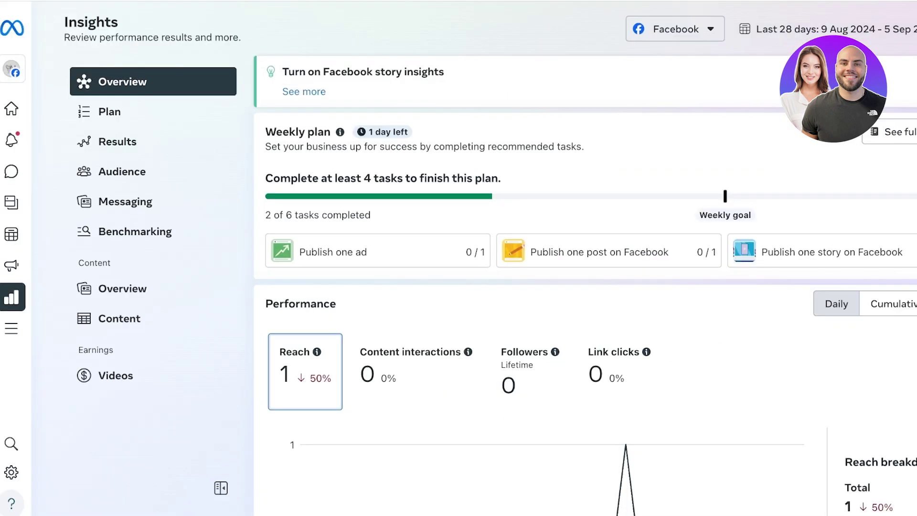
click(12, 172)
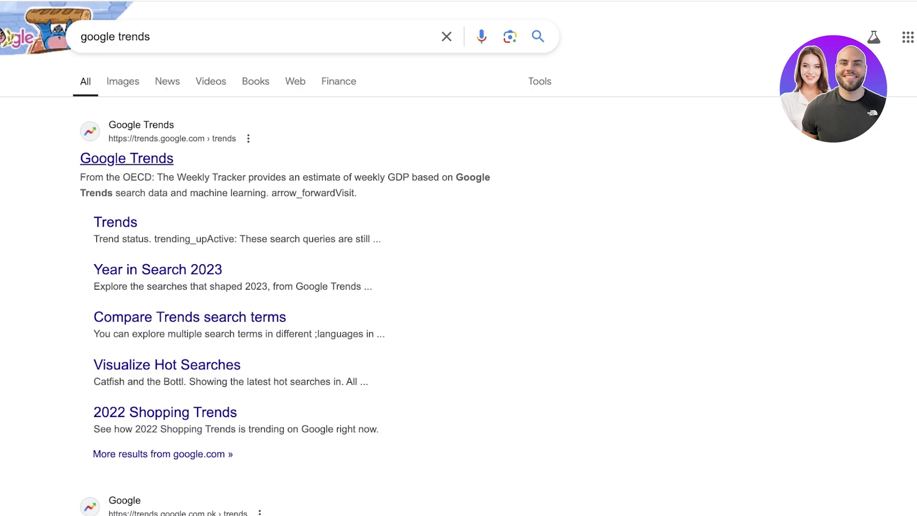
- Open Google Trends from the Google search results and look through its home page sections
click(127, 159)
scroll(458, 258, down, 3)
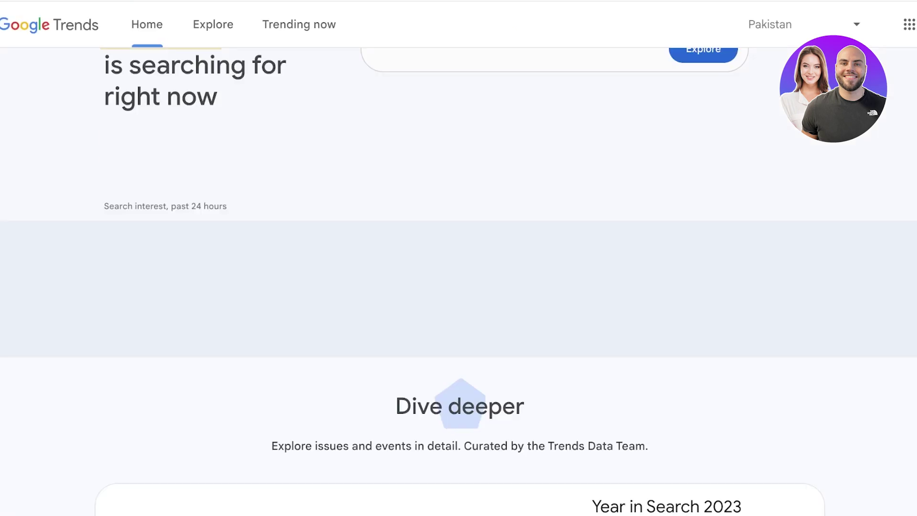
scroll(459, 258, up, 3)
scroll(459, 258, down, 10)
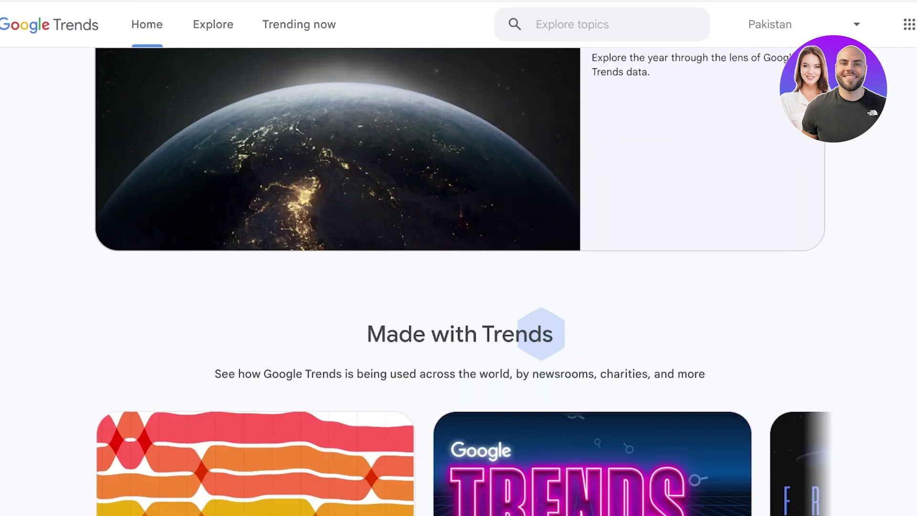
scroll(459, 258, down, 10)
scroll(459, 258, up, 1)
- Search Google Trends for the term "fashion"
click(536, 25)
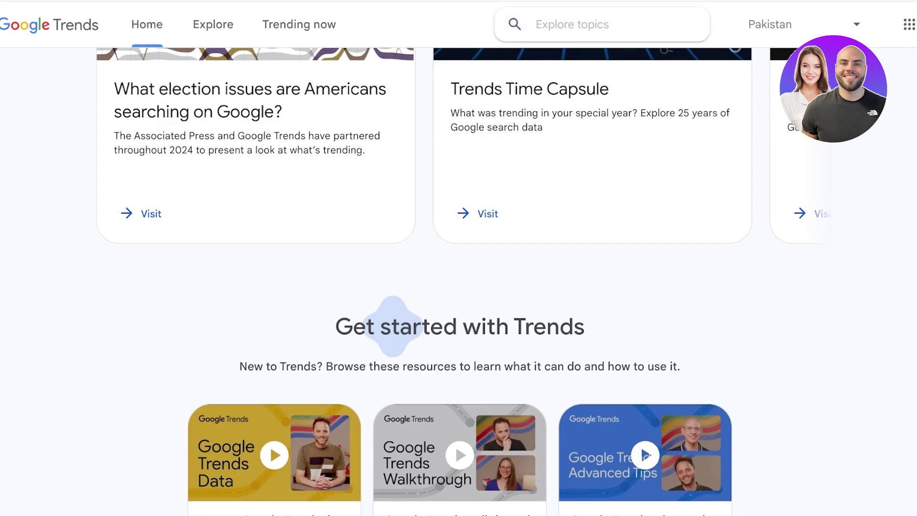
text(fashion)
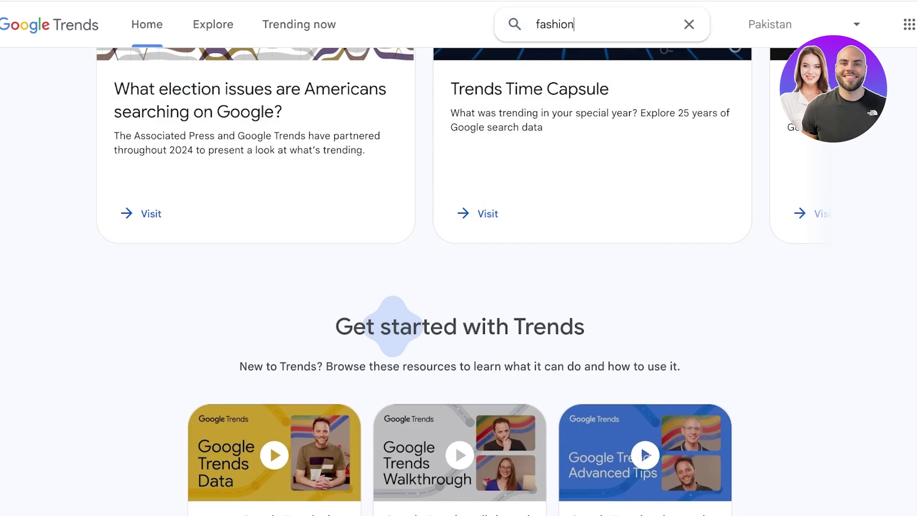
key(Return)
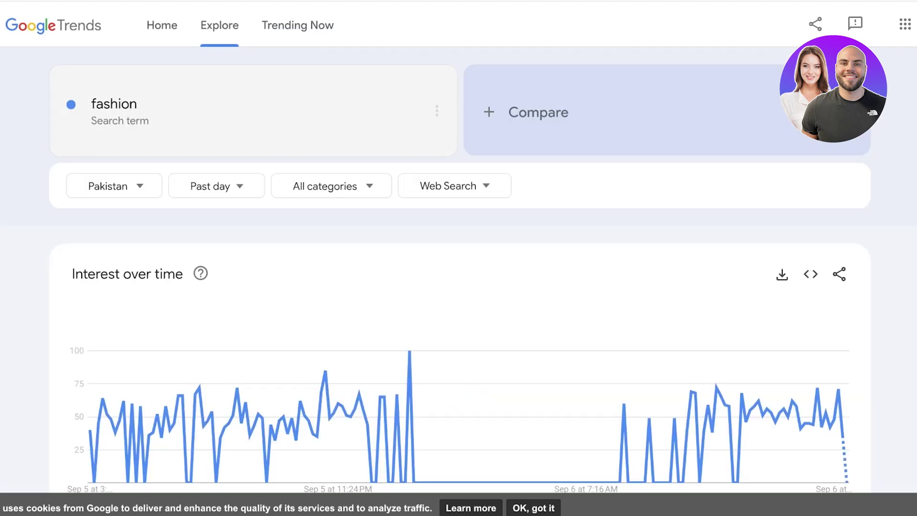
- Examine the fashion trend's interest over time, interest by subregion, related topics and related queries
scroll(459, 287, down, 2)
scroll(525, 287, down, 2)
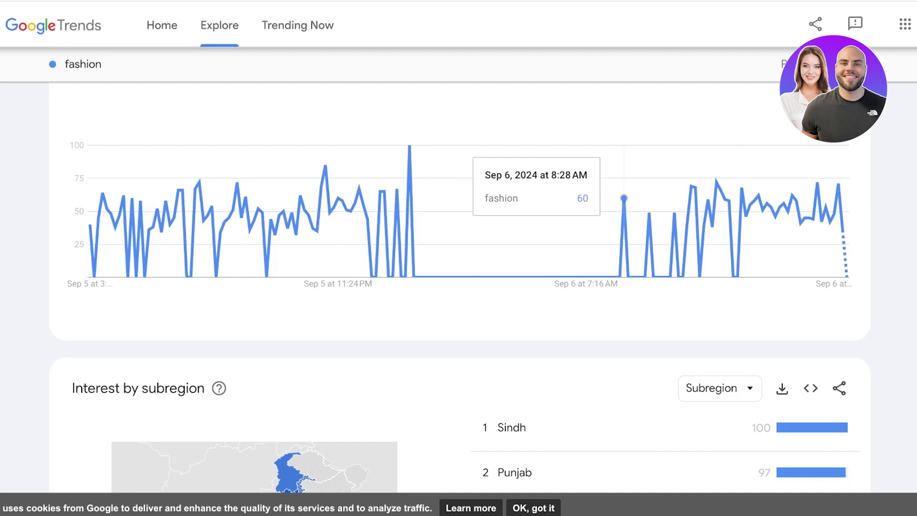
scroll(459, 287, down, 7)
scroll(459, 286, up, 2)
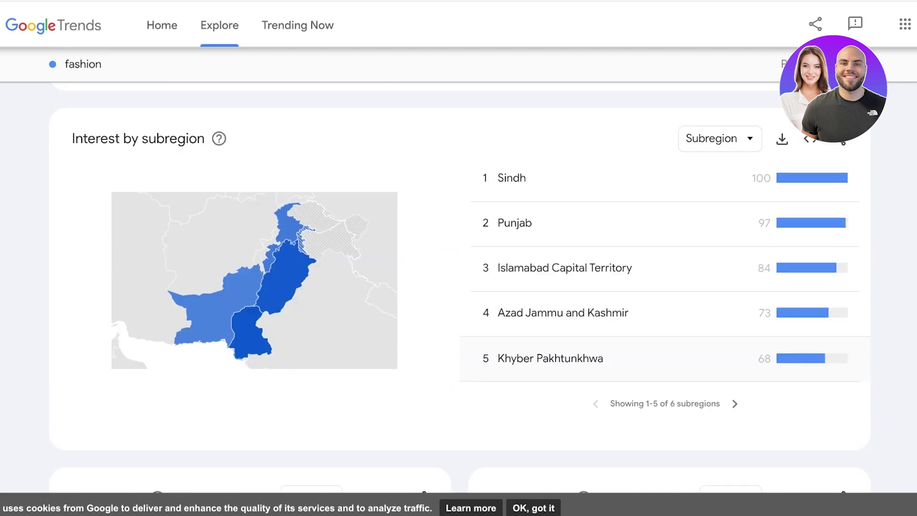
scroll(459, 287, up, 2)
scroll(458, 287, down, 8)
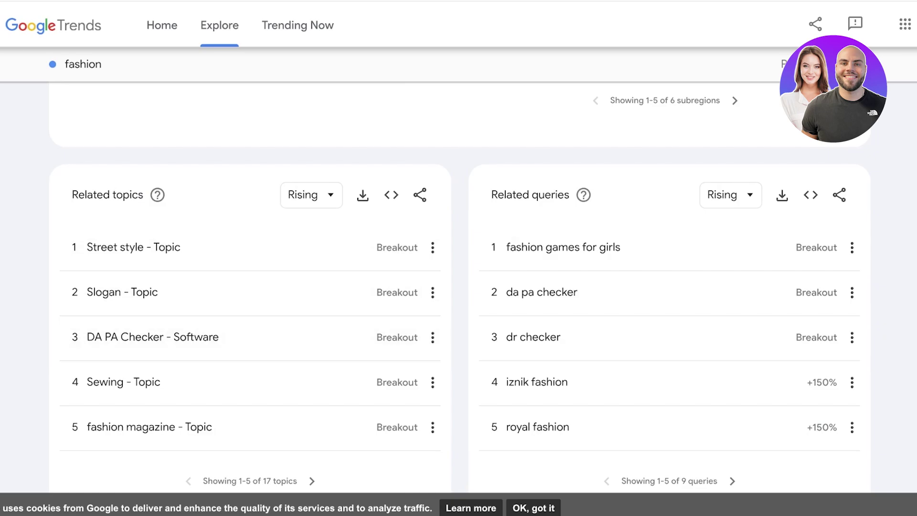
scroll(459, 287, up, 10)
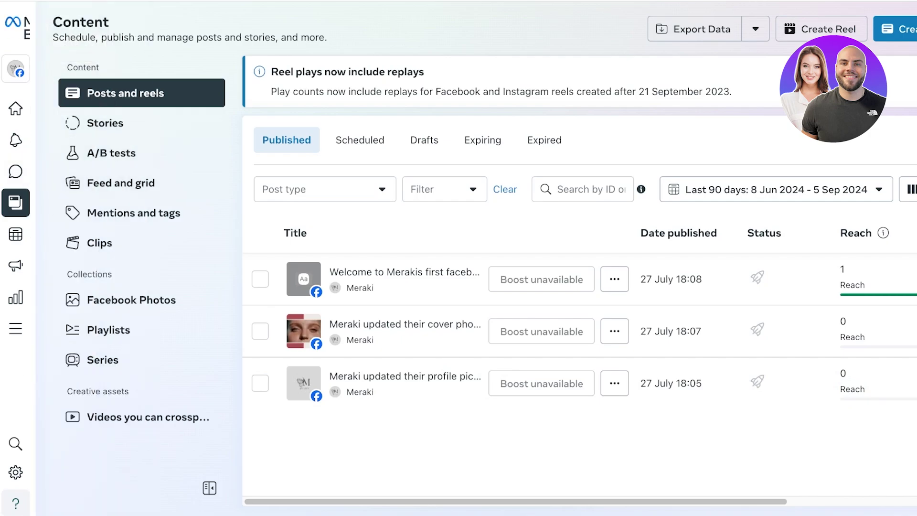
- In Meta Business Suite, open the Ads summary for Meraki and get started with creating the first ad
mouse_move(17, 267)
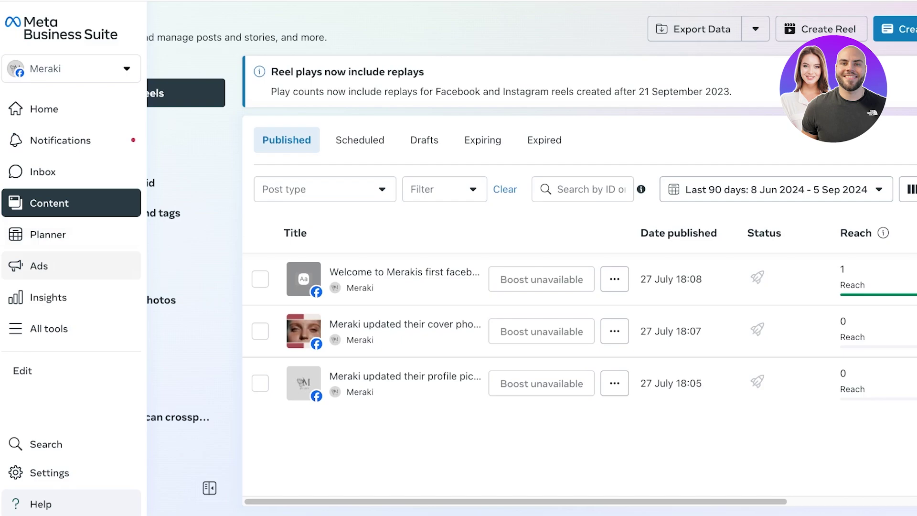
click(37, 266)
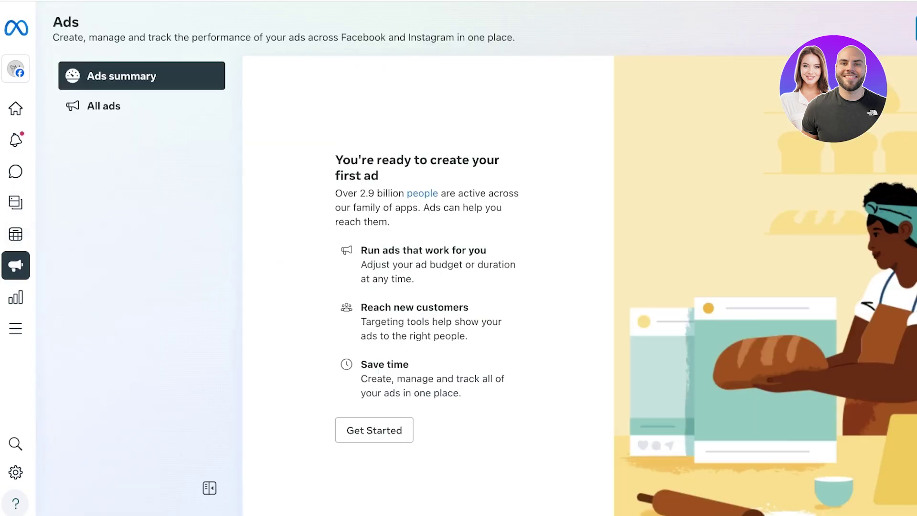
click(374, 431)
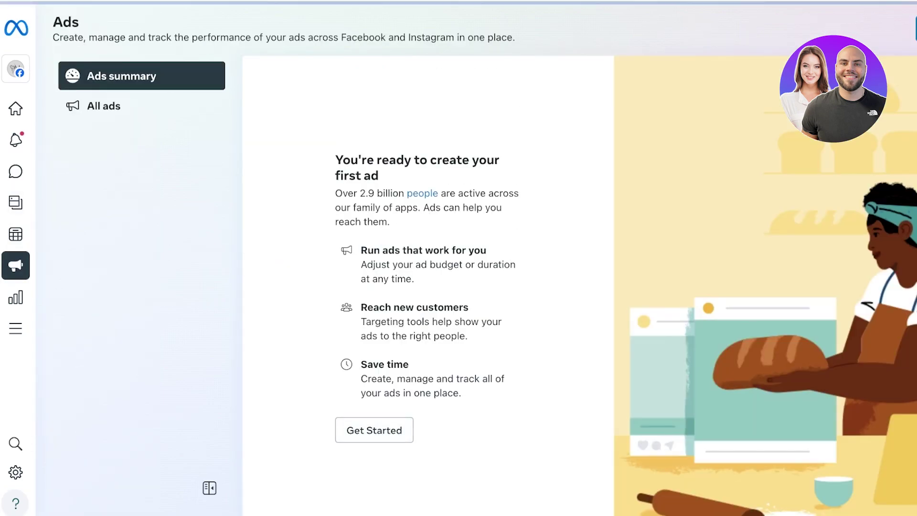